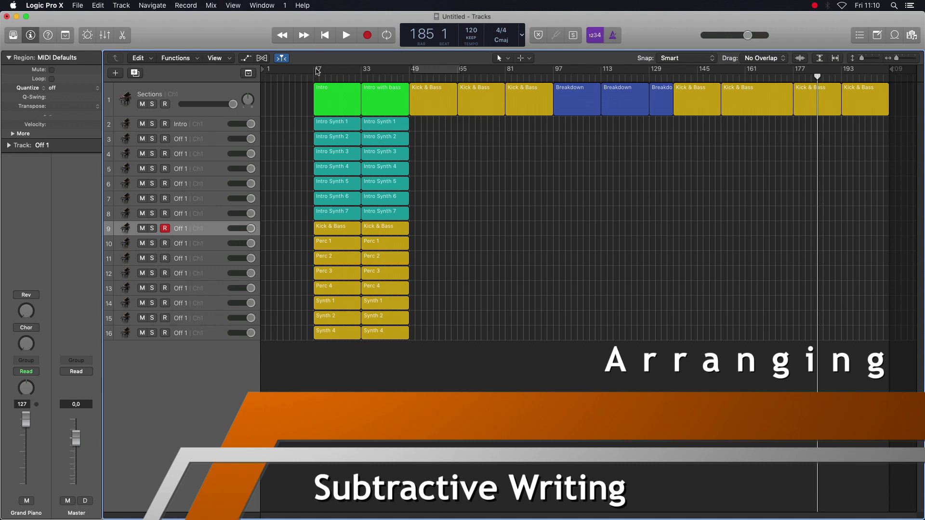
Cycle bars 17–49, zoom in on the opening bars with taller tracks, and start playback
{"action": "left_click_drag", "start_coordinate": [319, 71], "coordinate": [409, 72]}
{"action": "key", "text": "super+Right"}
{"action": "key", "text": "super+Right"}
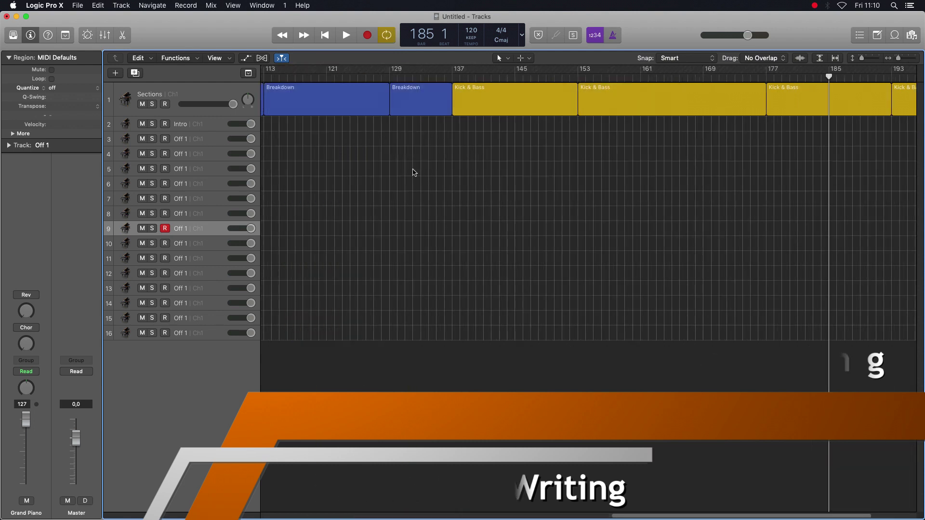
{"action": "scroll", "coordinate": [663, 498], "scroll_direction": "left", "scroll_amount": 15}
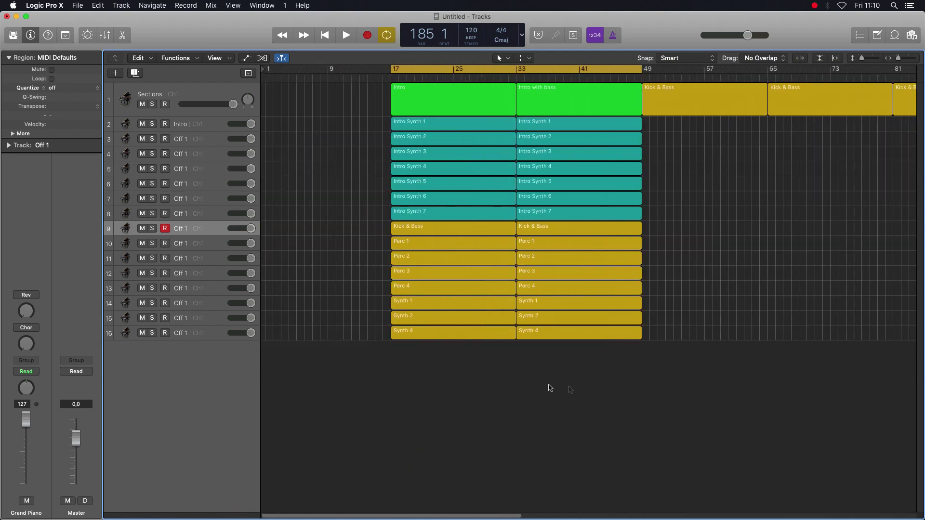
{"action": "key", "text": "super+Left"}
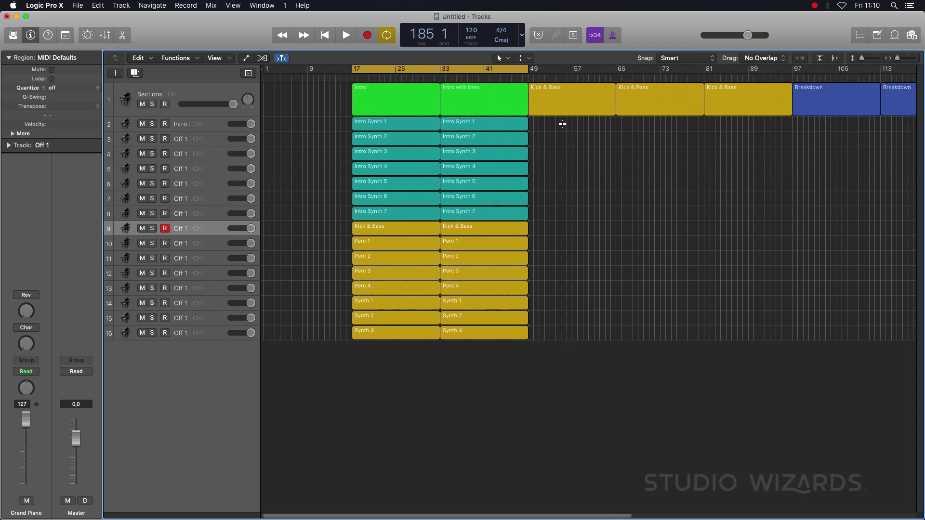
{"action": "key", "text": "super+Right"}
{"action": "key", "text": "super+Right"}
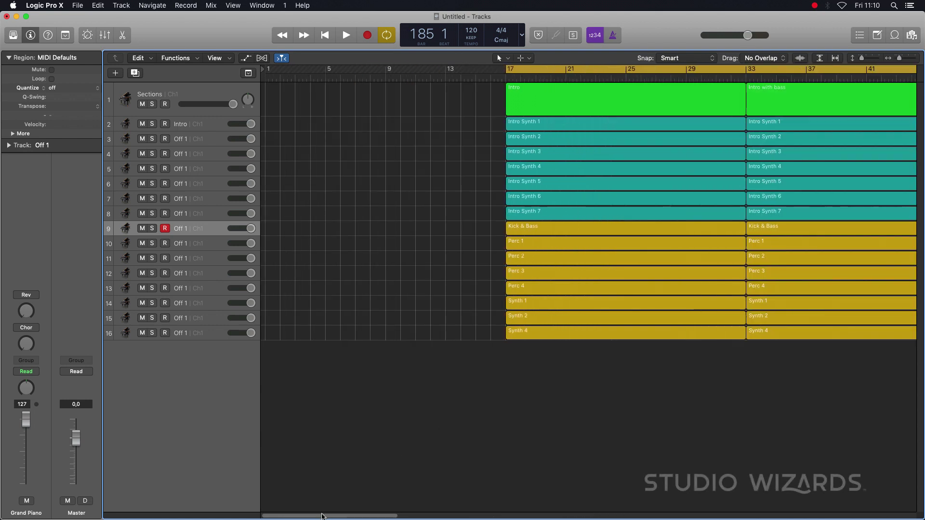
{"action": "left_click_drag", "start_coordinate": [322, 516], "coordinate": [360, 516]}
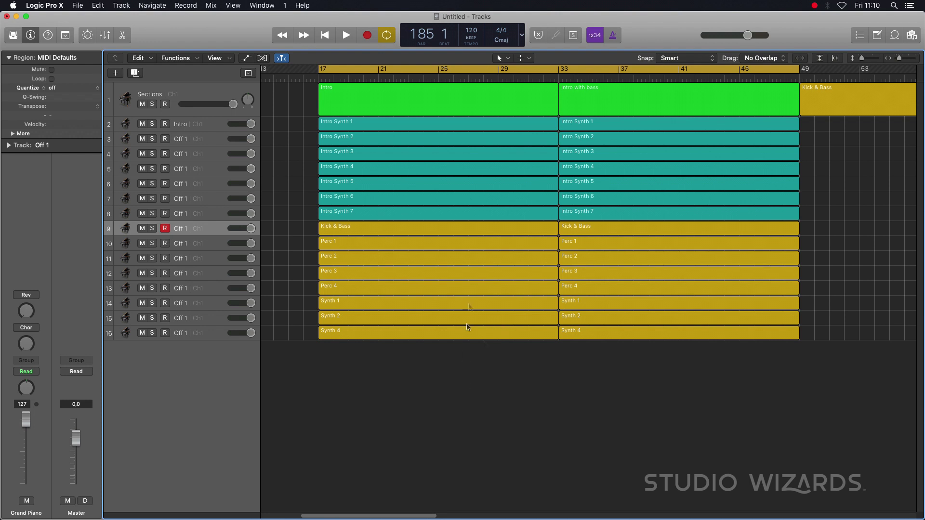
{"action": "key", "text": "super+Down"}
{"action": "key", "text": "space"}
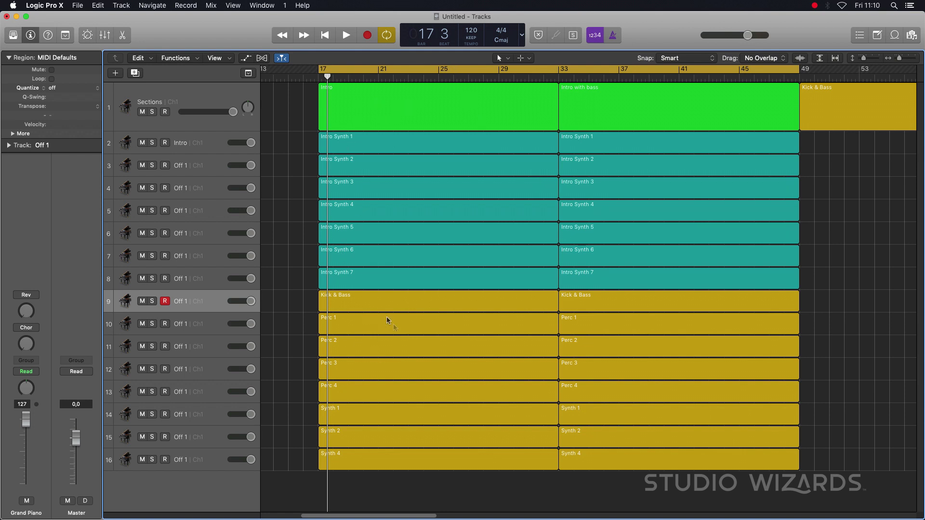
{"action": "left_click", "coordinate": [200, 456]}
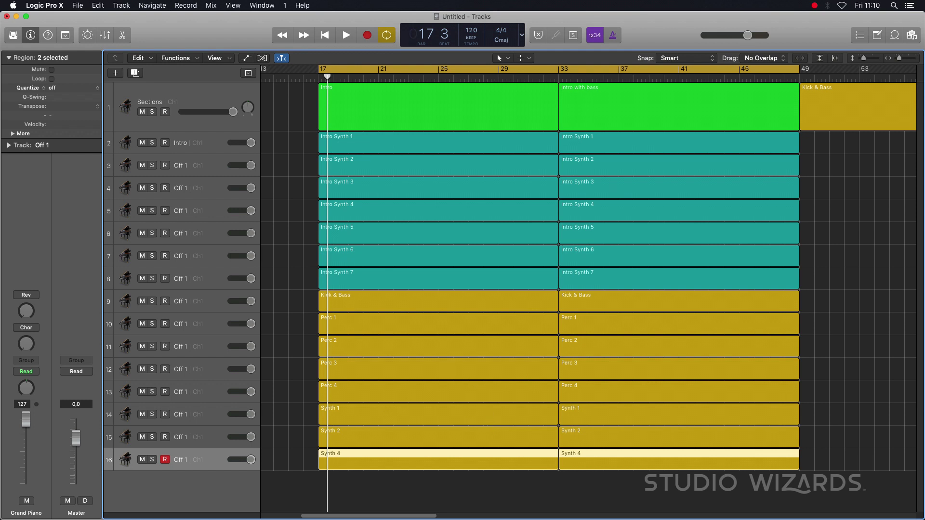
{"action": "key", "text": "super+Left"}
{"action": "key", "text": "super+Right"}
{"action": "key", "text": "super+Right"}
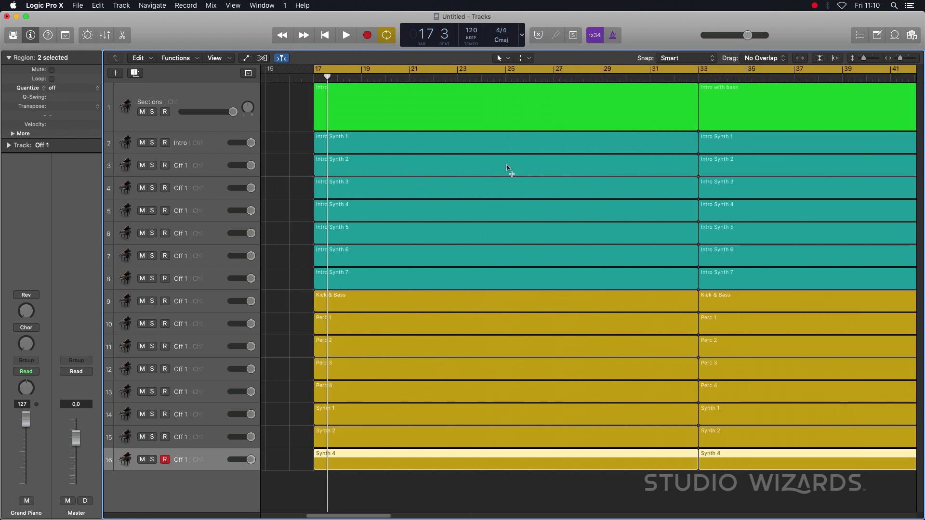
{"action": "key", "text": "super+Left"}
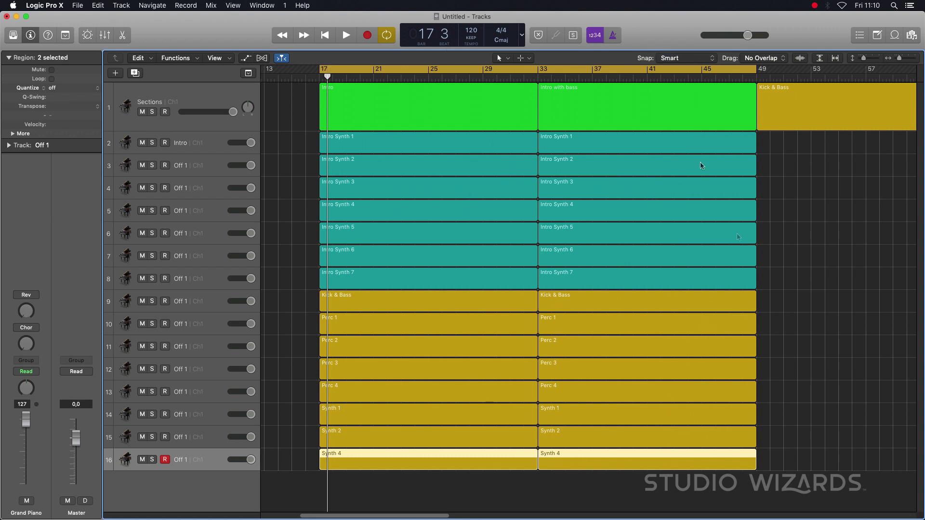
{"action": "key", "text": "super+Left"}
{"action": "key", "text": "super+Left"}
{"action": "key", "text": "super+Left"}
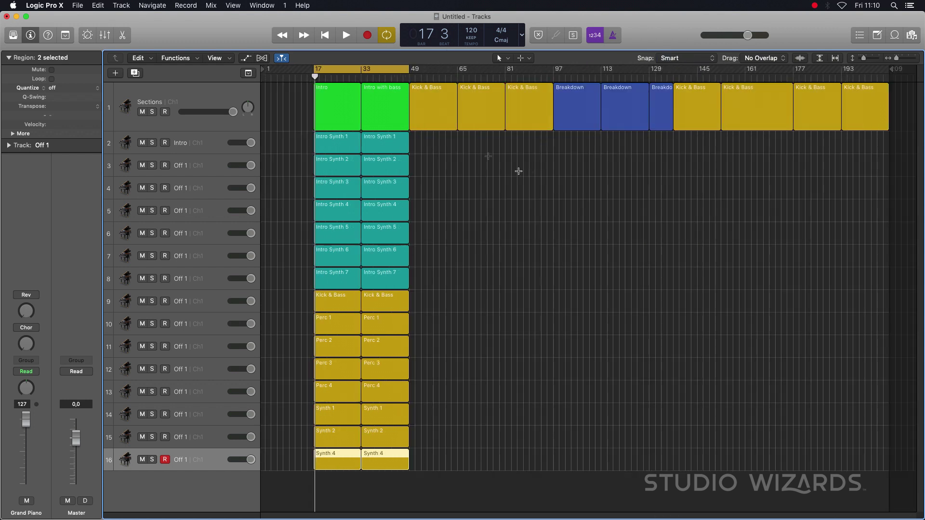
{"action": "left_click", "coordinate": [433, 149]}
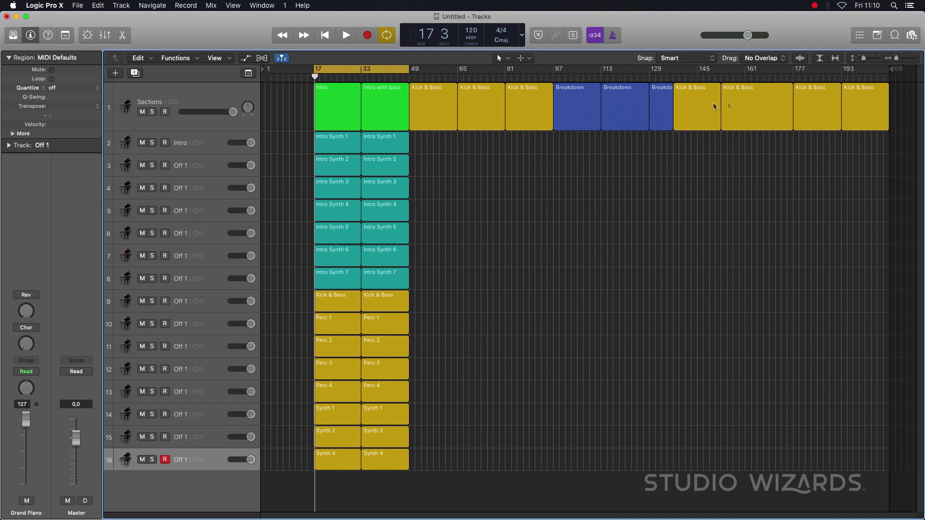
Copy all intro regions 32 bars later, then copy the drum and synth parts on to bar 81
{"action": "left_click_drag", "start_coordinate": [434, 143], "coordinate": [326, 484]}
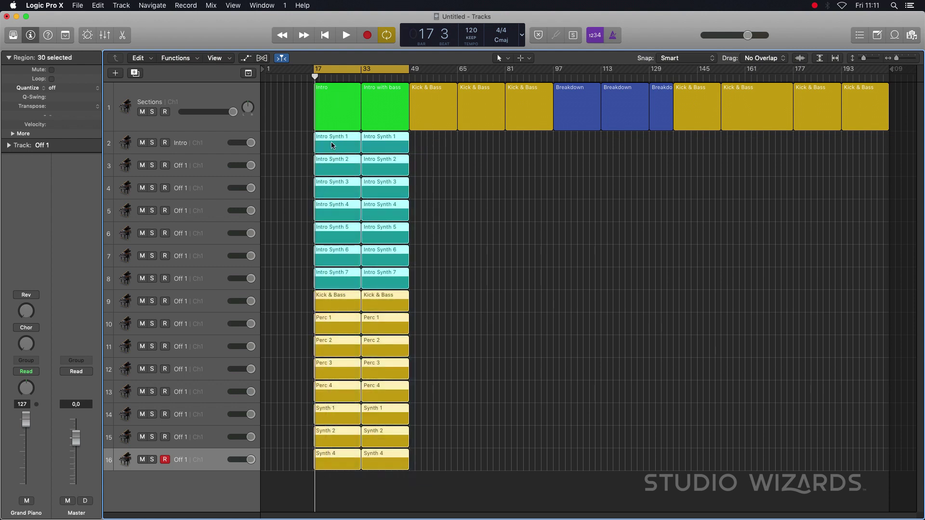
{"action": "mouse_move", "coordinate": [331, 145]}
{"action": "left_mouse_down"}
{"action": "mouse_move", "coordinate": [430, 147]}
{"action": "mouse_move", "coordinate": [331, 145]}
{"action": "left_mouse_up"}
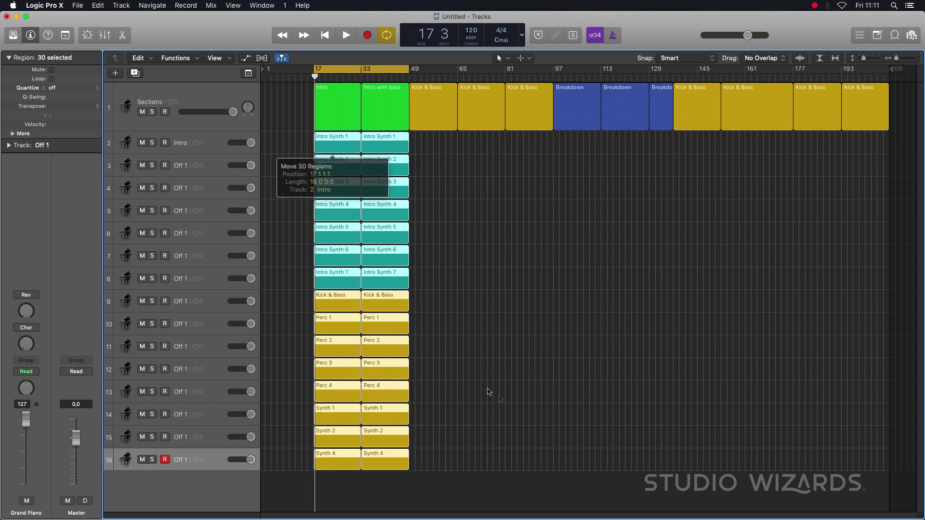
{"action": "left_click", "coordinate": [489, 392]}
{"action": "left_click_drag", "start_coordinate": [422, 306], "coordinate": [424, 461]}
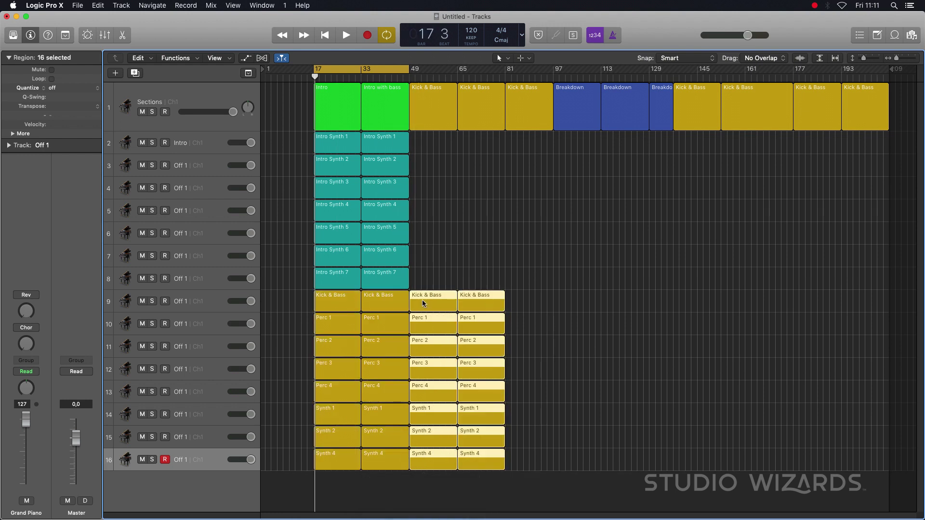
{"action": "left_click_drag", "start_coordinate": [423, 304], "coordinate": [520, 305]}
Copy the 14 Intro Synth regions into the breakdown and extend drums and synths through bar 185
{"action": "left_click_drag", "start_coordinate": [427, 145], "coordinate": [576, 280]}
{"action": "left_click_drag", "start_coordinate": [716, 141], "coordinate": [743, 461]}
{"action": "key", "text": "Delete"}
{"action": "left_click_drag", "start_coordinate": [743, 460], "coordinate": [737, 458]}
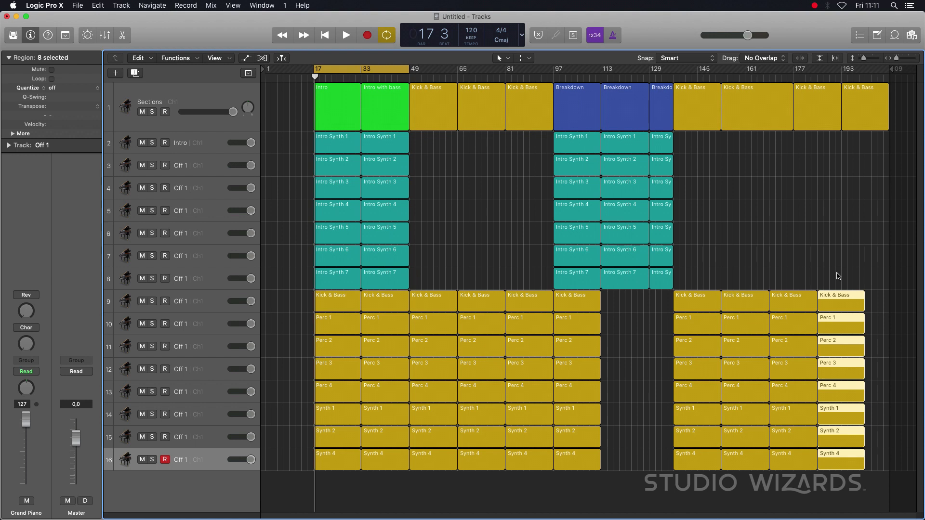
{"action": "left_click_drag", "start_coordinate": [838, 274], "coordinate": [828, 463]}
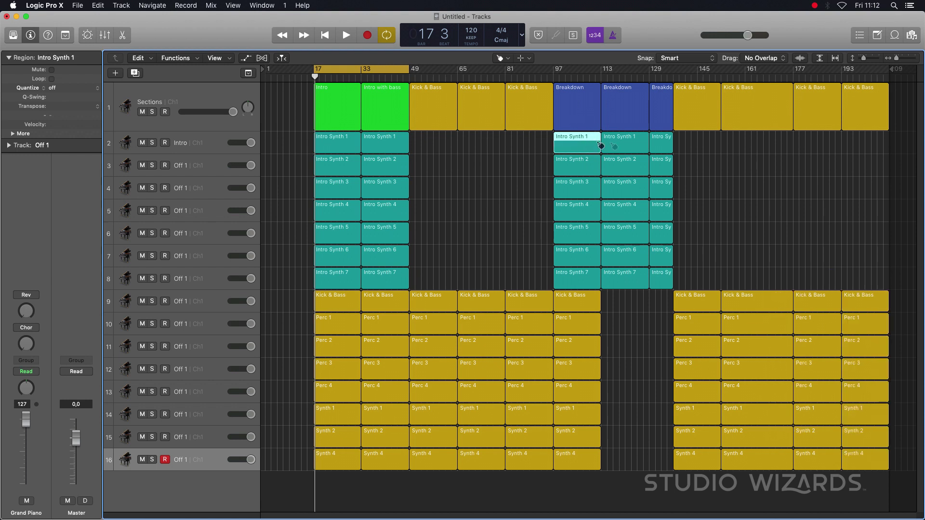
Glue the breakdown's Intro Synth 1–7 regions and the remaining synth regions together
{"action": "left_click", "coordinate": [622, 145]}
{"action": "left_click", "coordinate": [592, 176]}
{"action": "left_click", "coordinate": [603, 277]}
{"action": "key", "text": "t"}
{"action": "key", "text": "t"}
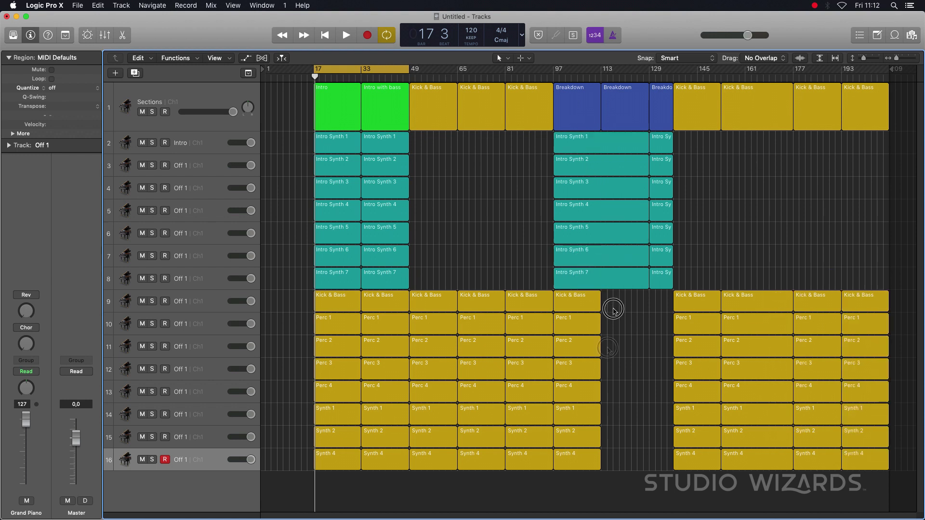
Delete drums and synths at bar 97 and bar 17, then turn Cycle off
{"action": "left_click_drag", "start_coordinate": [614, 304], "coordinate": [581, 482]}
{"action": "key", "text": "Delete"}
{"action": "left_click_drag", "start_coordinate": [303, 304], "coordinate": [357, 483]}
{"action": "key", "text": "Delete"}
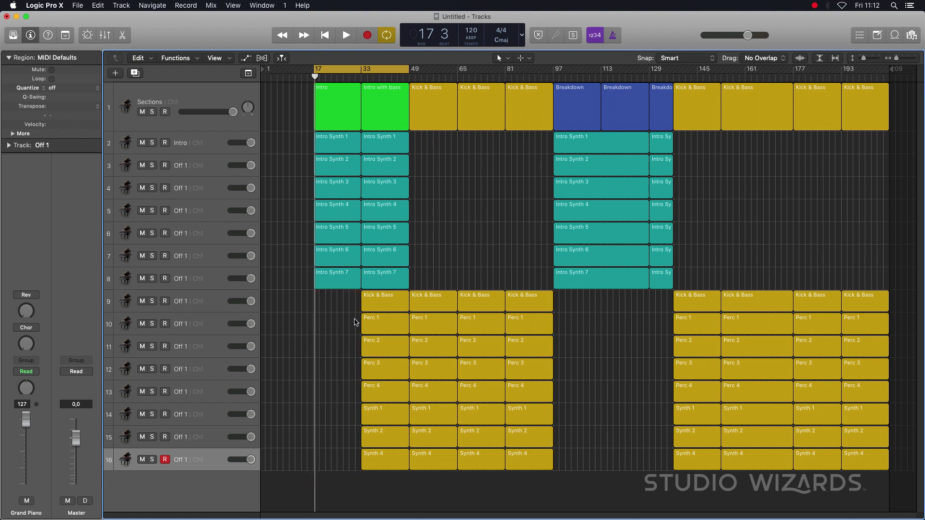
{"action": "key", "text": "c"}
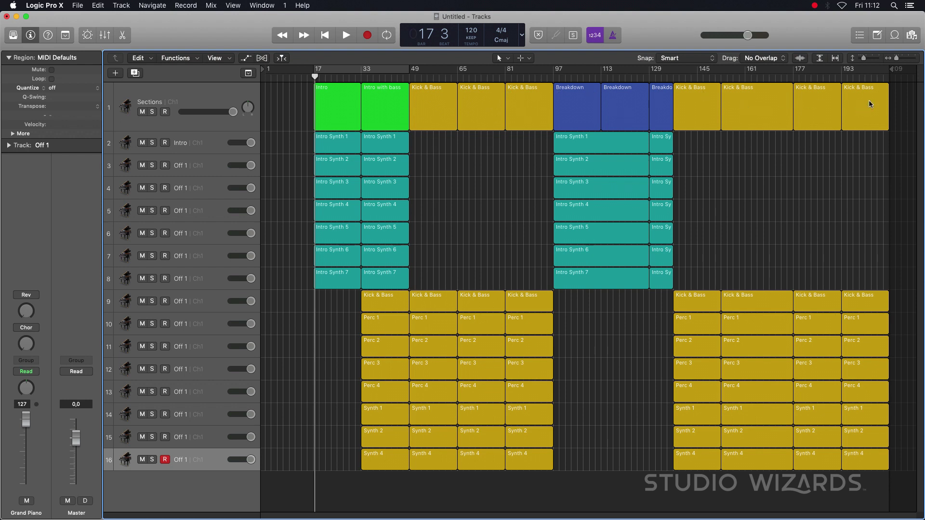
Switch to Beats & Time, confirm the track ends at bar 208, and return the playhead to bar 10
{"action": "left_click", "coordinate": [887, 76]}
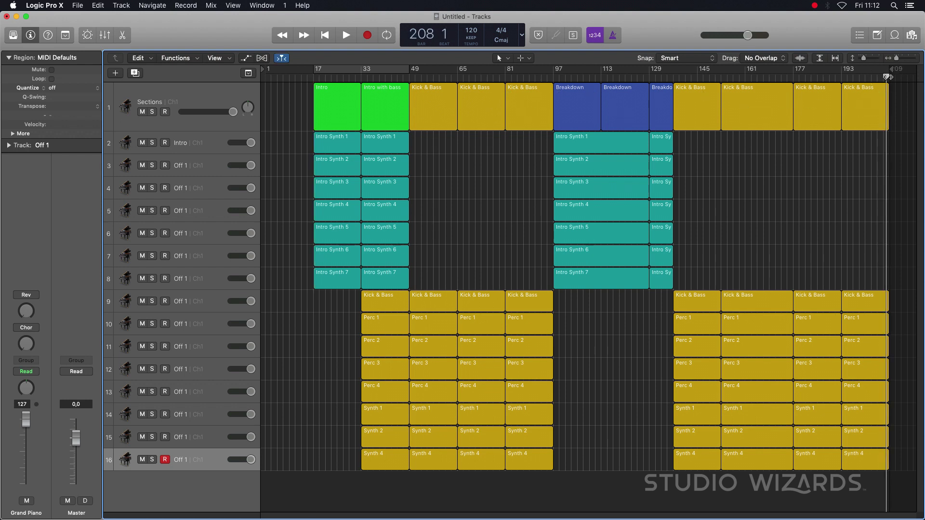
{"action": "left_click", "coordinate": [892, 76]}
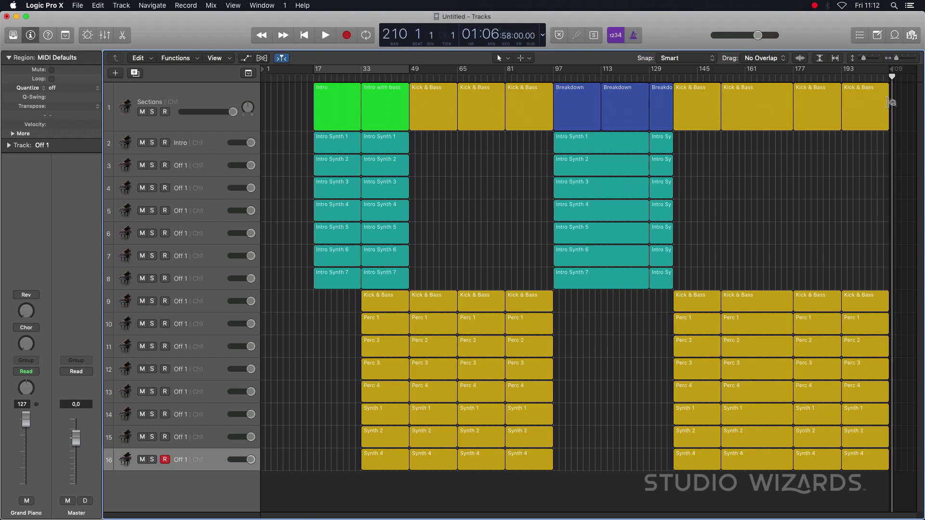
{"action": "left_click", "coordinate": [319, 76]}
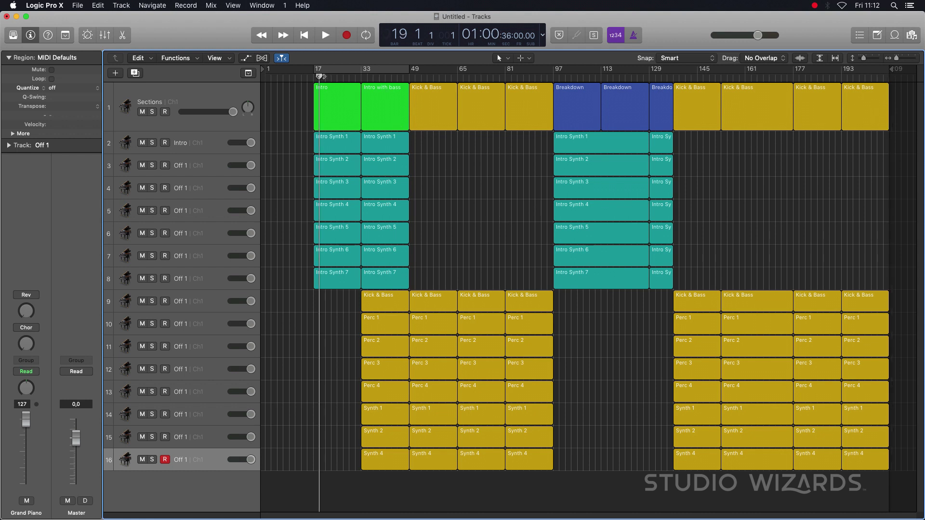
{"action": "left_click", "coordinate": [409, 76]}
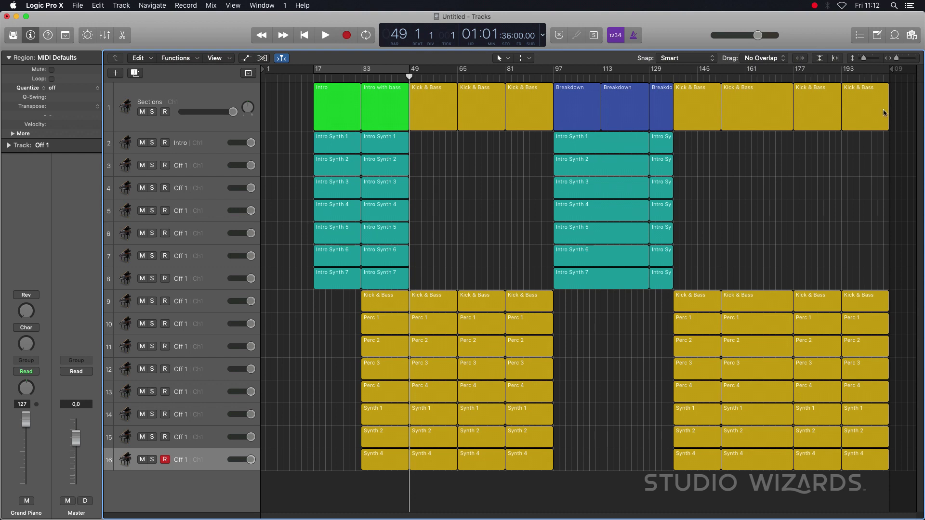
{"action": "left_click", "coordinate": [887, 75]}
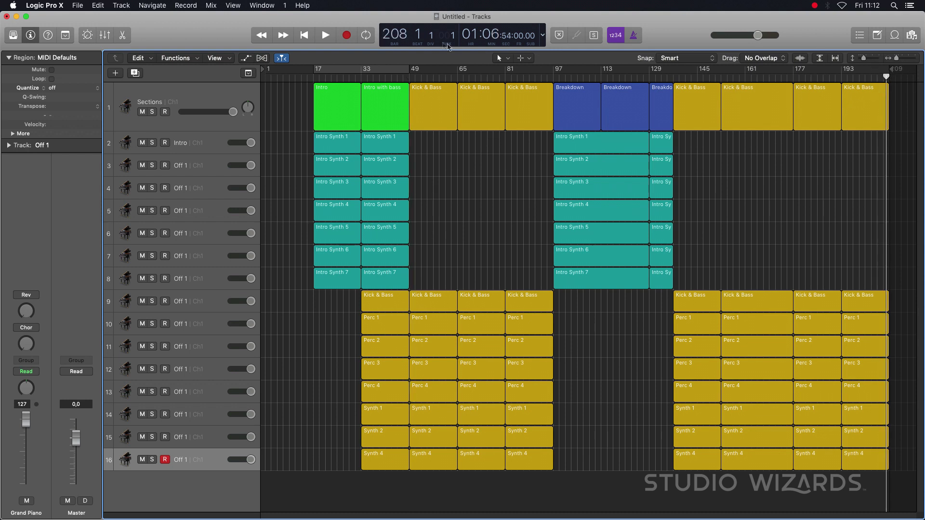
{"action": "left_click_drag", "start_coordinate": [886, 154], "coordinate": [294, 153]}
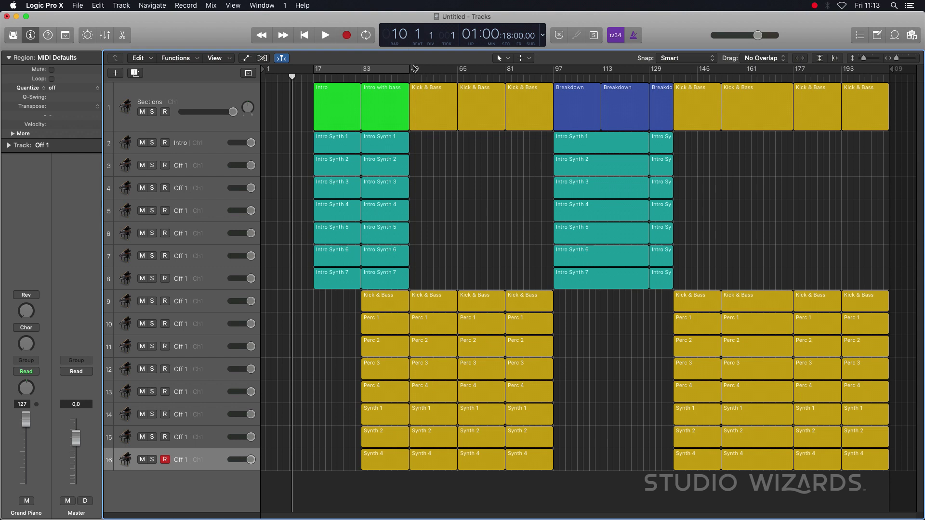
Cycle bars 49–81, select the eight bar-161 regions, and switch to the Psy-Trance spectrogram PDF
{"action": "left_click_drag", "start_coordinate": [411, 71], "coordinate": [505, 70]}
{"action": "left_click_drag", "start_coordinate": [431, 267], "coordinate": [467, 476]}
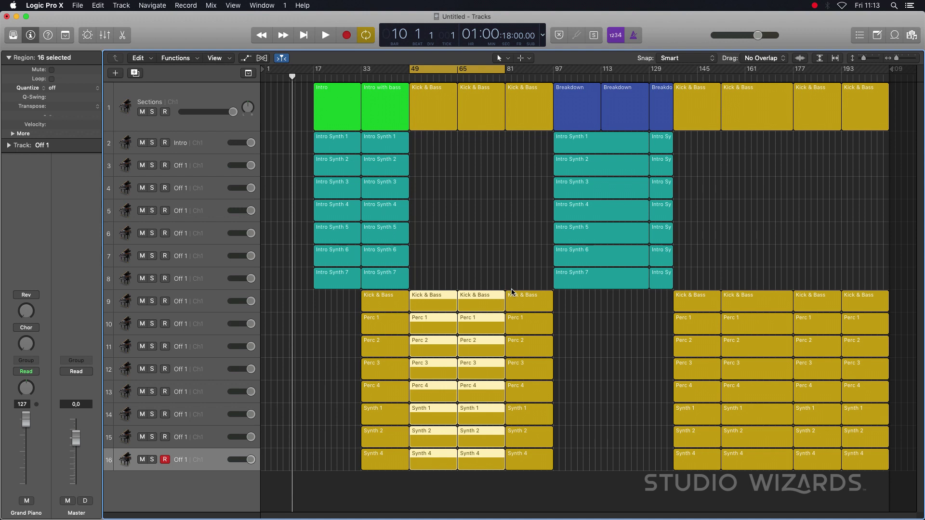
{"action": "left_click_drag", "start_coordinate": [441, 265], "coordinate": [494, 495]}
{"action": "left_click_drag", "start_coordinate": [753, 260], "coordinate": [766, 482]}
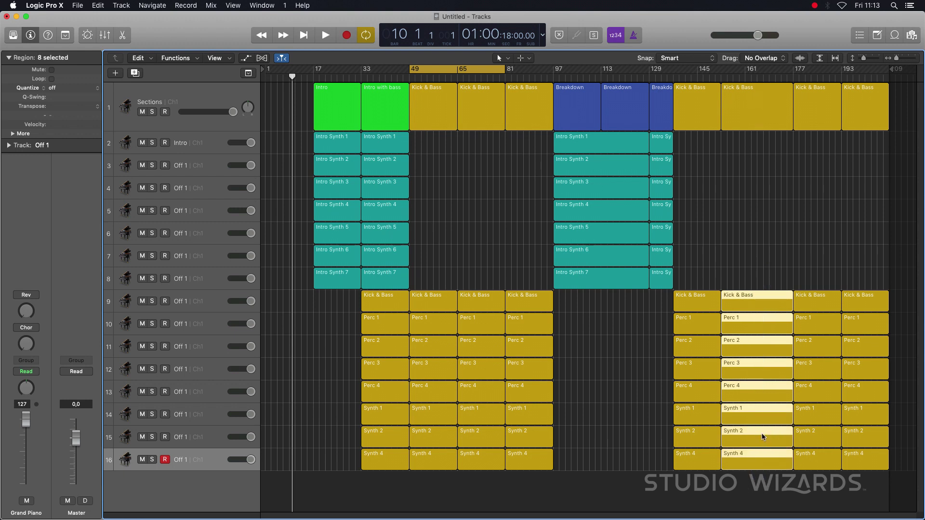
{"action": "key", "text": "super+Tab"}
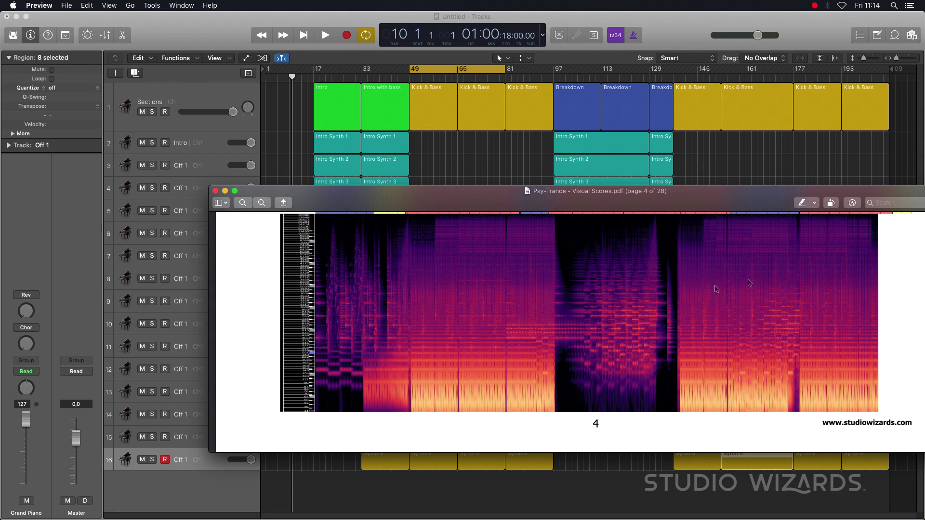
Back in the arrangement, inspect the bar 161 section's regions, including Perc 4 and Synth 4
{"action": "left_click", "coordinate": [786, 149]}
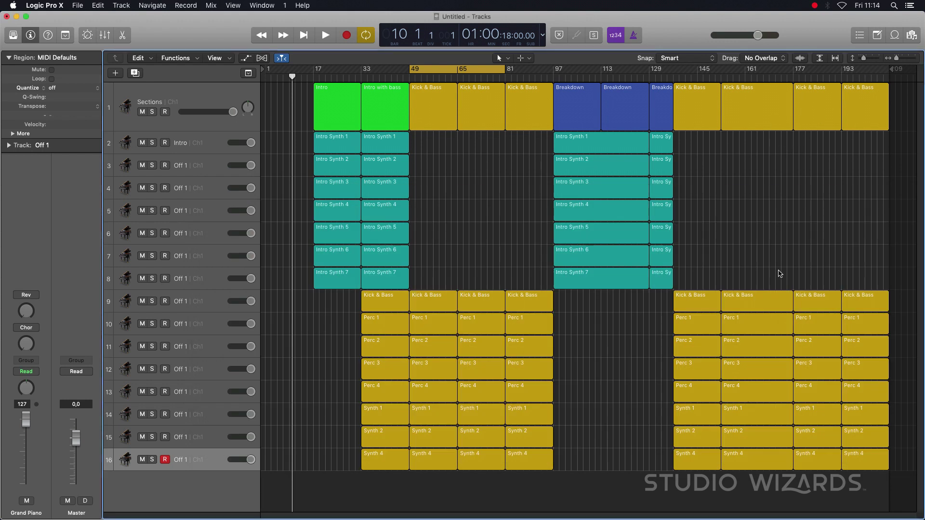
{"action": "left_click", "coordinate": [752, 261]}
{"action": "left_click_drag", "start_coordinate": [751, 260], "coordinate": [766, 486]}
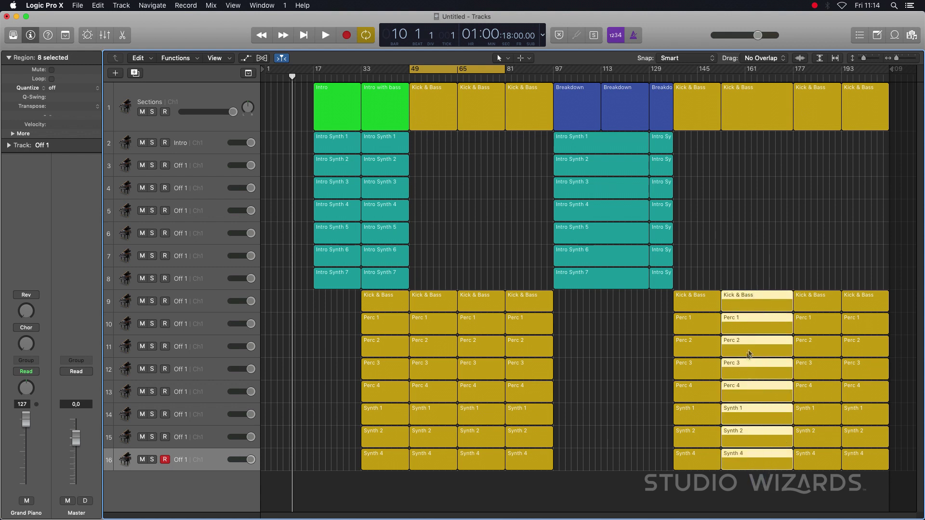
{"action": "left_click", "coordinate": [764, 313]}
{"action": "left_click", "coordinate": [749, 385]}
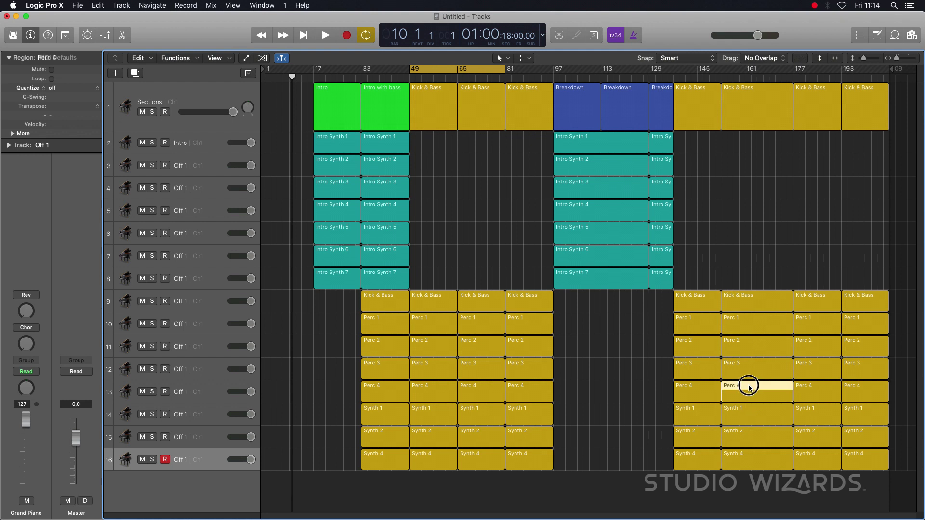
{"action": "left_click", "coordinate": [755, 451]}
{"action": "left_click", "coordinate": [391, 326]}
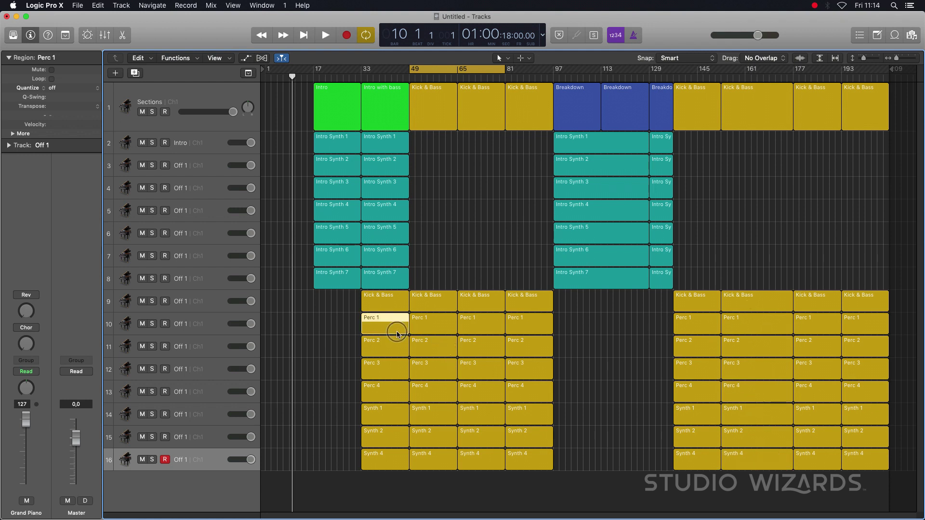
{"action": "left_click", "coordinate": [332, 327]}
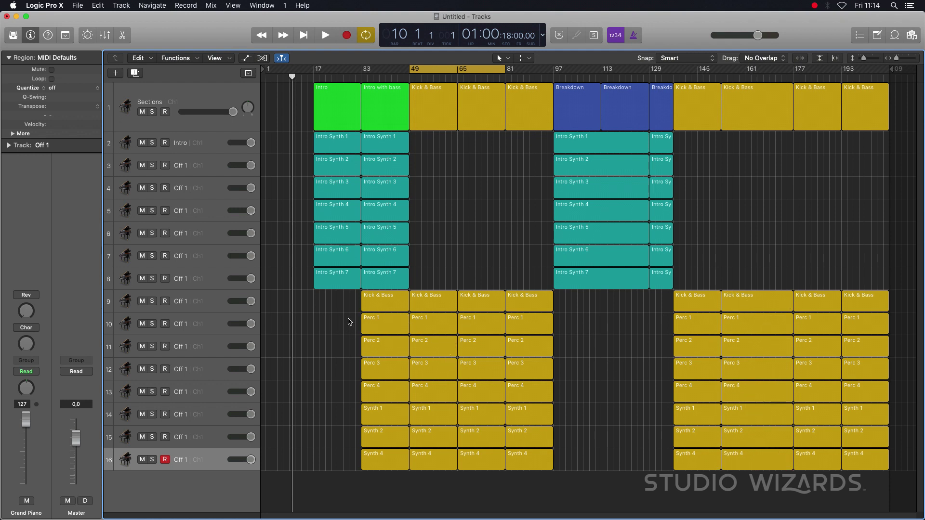
{"action": "left_click", "coordinate": [349, 325]}
Mute Perc 1 through Synth 4 at bars 33–81, just before bar 161, and at bars 177 and 193
{"action": "left_click_drag", "start_coordinate": [350, 325], "coordinate": [552, 332]}
{"action": "key", "text": "ctrl+m"}
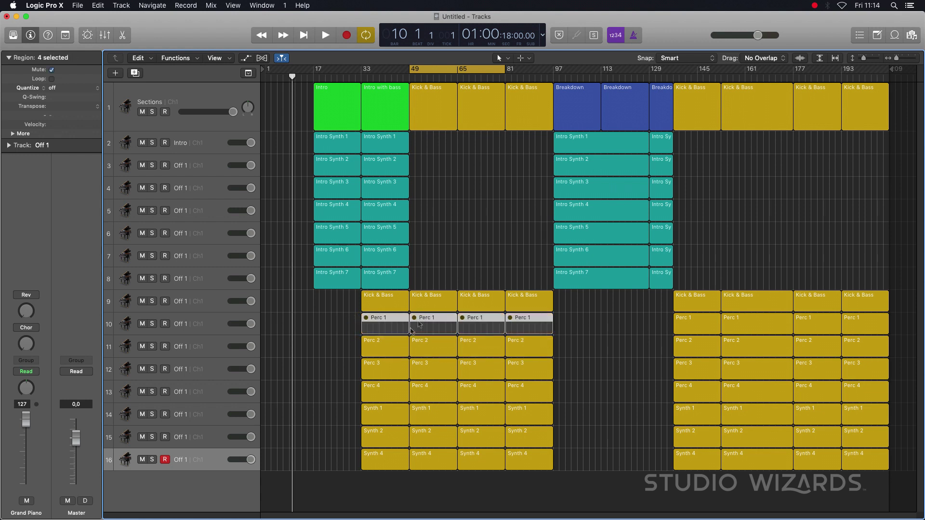
{"action": "left_click_drag", "start_coordinate": [338, 337], "coordinate": [559, 378]}
{"action": "key", "text": "ctrl+m"}
{"action": "left_click_drag", "start_coordinate": [344, 395], "coordinate": [559, 465]}
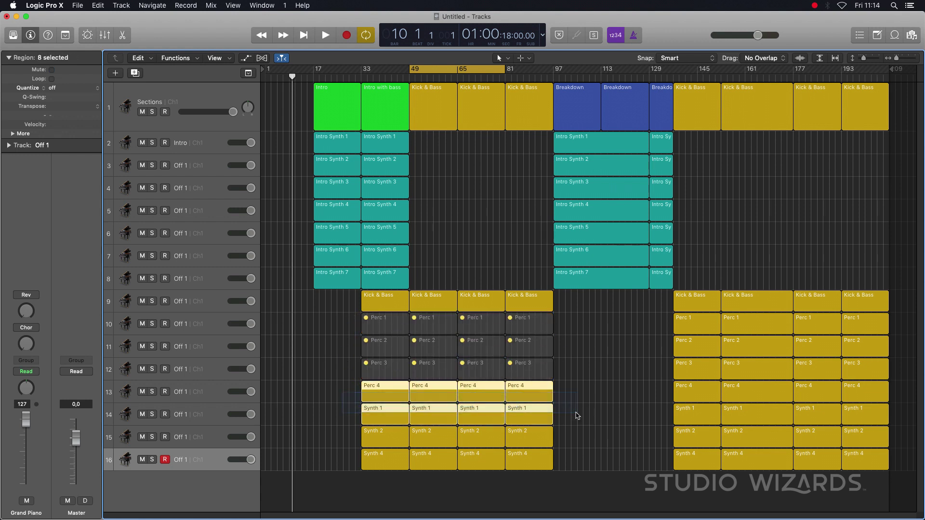
{"action": "key", "text": "ctrl+m"}
{"action": "left_click_drag", "start_coordinate": [663, 489], "coordinate": [709, 320]}
{"action": "key", "text": "ctrl+m"}
{"action": "left_click_drag", "start_coordinate": [899, 320], "coordinate": [822, 471]}
{"action": "key", "text": "ctrl+m"}
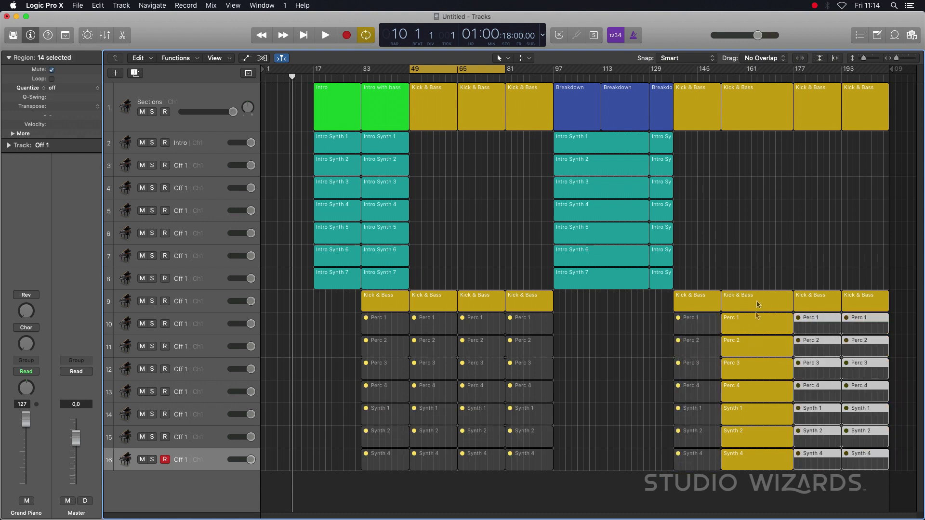
Unmute the Perc 1 regions at bars 33–81, before bar 161, and at bars 177 and 193
{"action": "left_click", "coordinate": [435, 285]}
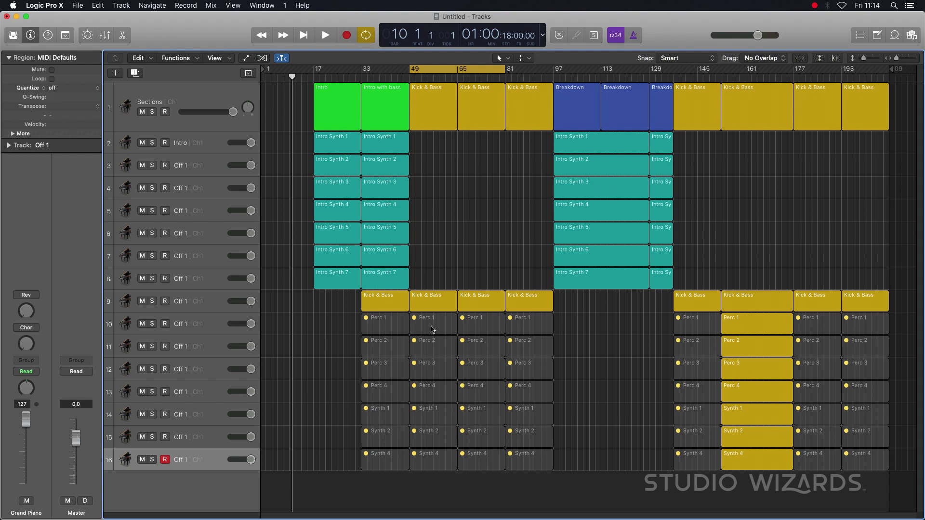
{"action": "left_click_drag", "start_coordinate": [346, 325], "coordinate": [566, 326]}
{"action": "key", "text": "ctrl+m"}
{"action": "left_click", "coordinate": [699, 324]}
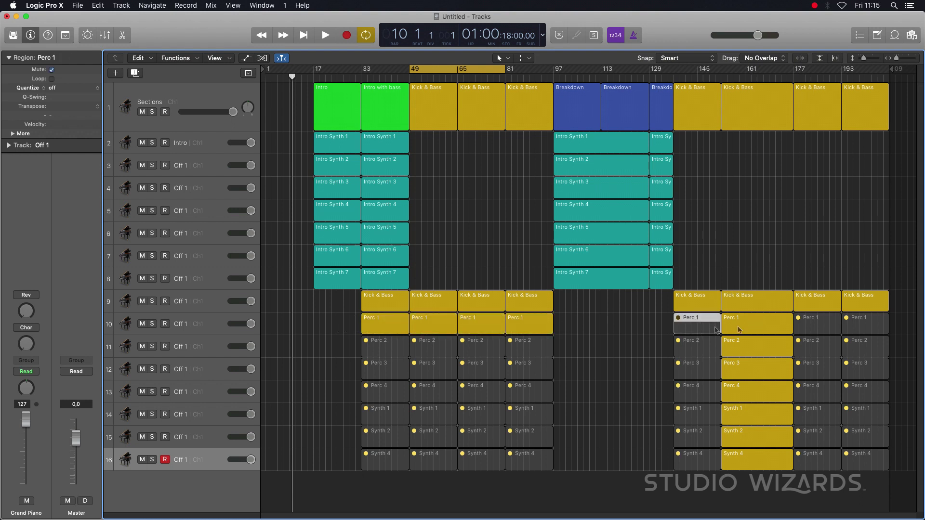
{"action": "key", "text": "ctrl+m"}
{"action": "left_click", "coordinate": [809, 326]}
{"action": "key", "text": "ctrl+m"}
{"action": "left_click", "coordinate": [862, 321]}
{"action": "key", "text": "ctrl+m"}
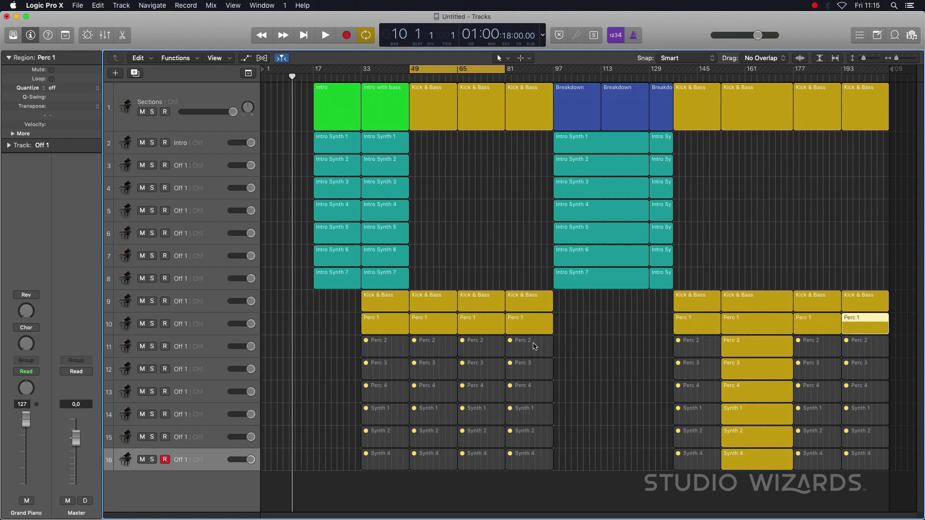
Halve the bar-49 Perc 3 region, move it to bar 57, and unmute Perc 3 through bar 81
{"action": "key", "text": "super+Tab"}
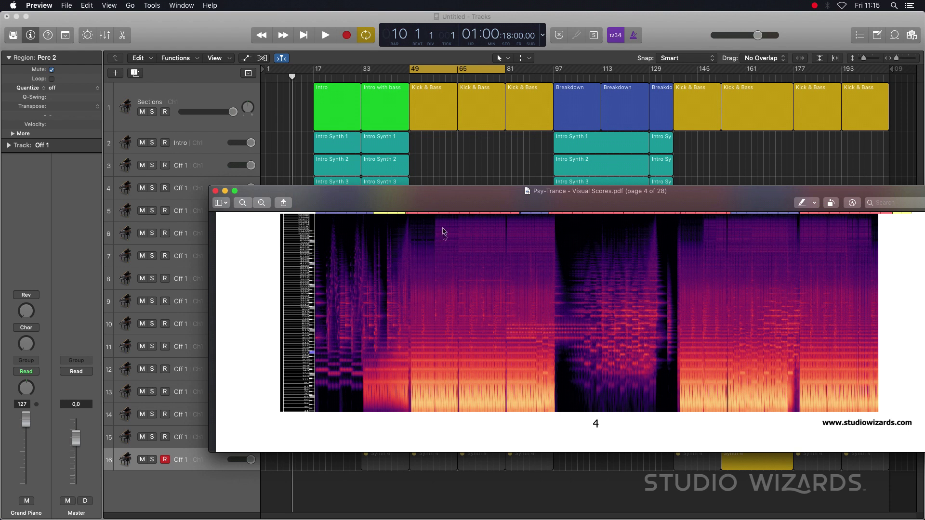
{"action": "left_click", "coordinate": [455, 147]}
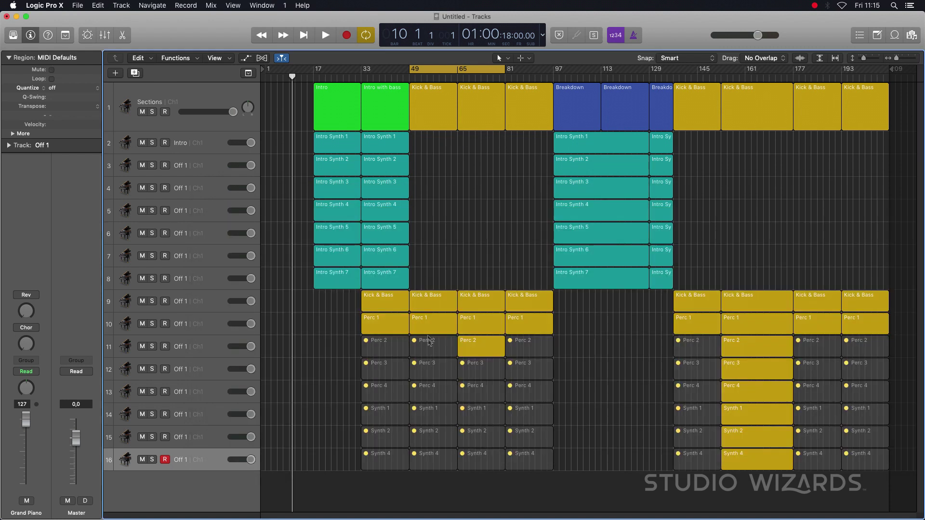
{"action": "left_click", "coordinate": [426, 374]}
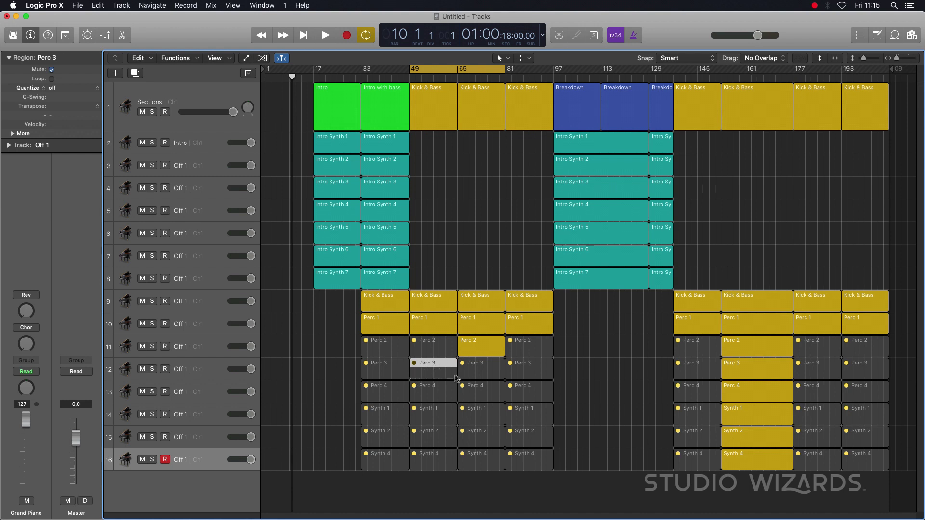
{"action": "mouse_move", "coordinate": [455, 376]}
{"action": "left_mouse_down"}
{"action": "mouse_move", "coordinate": [434, 375]}
{"action": "mouse_move", "coordinate": [448, 370]}
{"action": "left_mouse_up"}
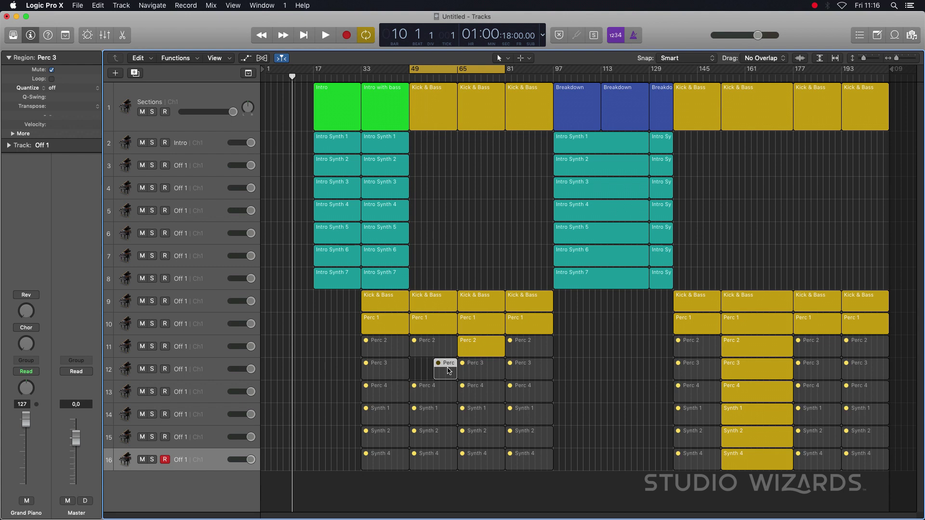
{"action": "left_click_drag", "start_coordinate": [449, 371], "coordinate": [547, 366]}
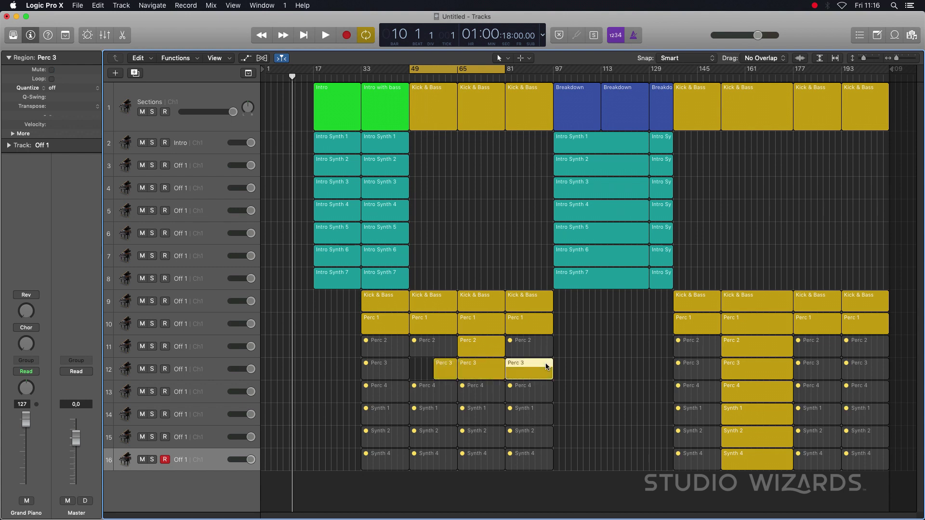
Unmute Perc 4 at bars 65 and 81 and Perc 2 at bar 81, checking the spectrogram
{"action": "key", "text": "super+Tab"}
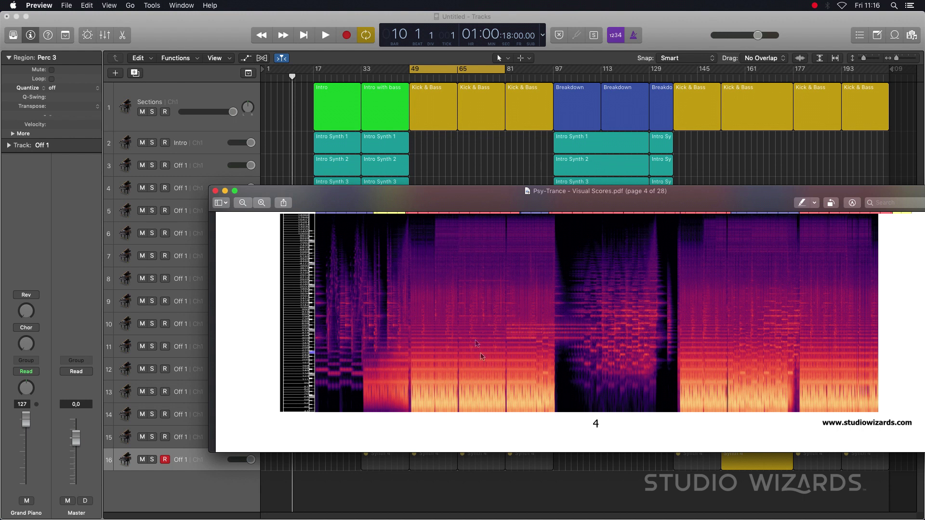
{"action": "key", "text": "super+Tab"}
{"action": "left_click", "coordinate": [475, 393]}
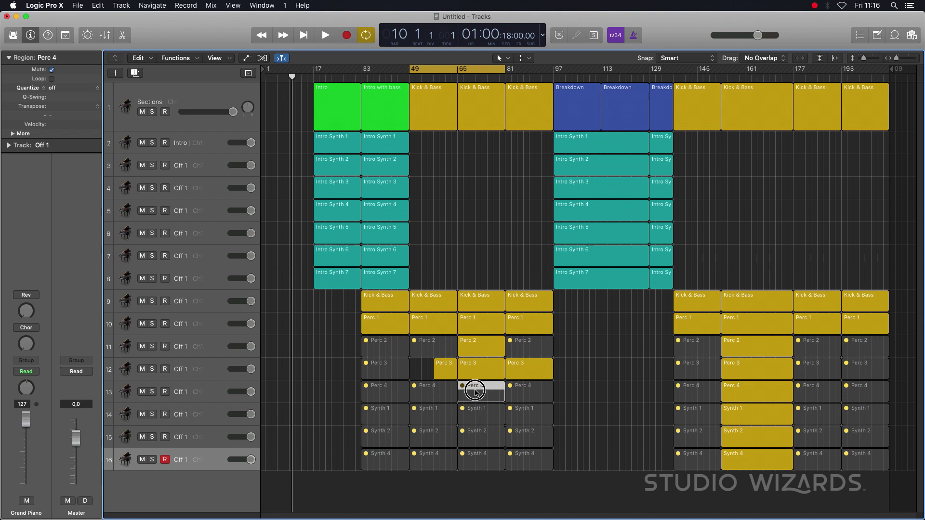
{"action": "left_click", "coordinate": [528, 394]}
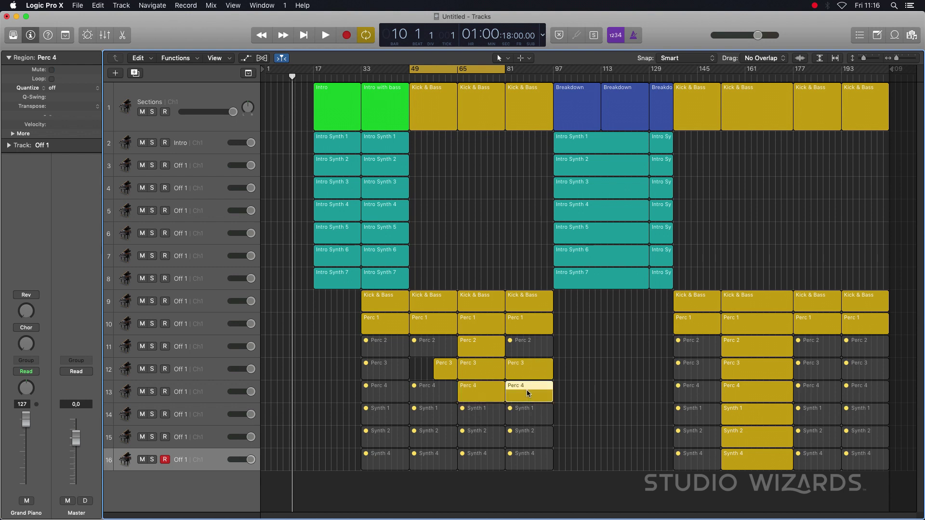
{"action": "key", "text": "super+Tab"}
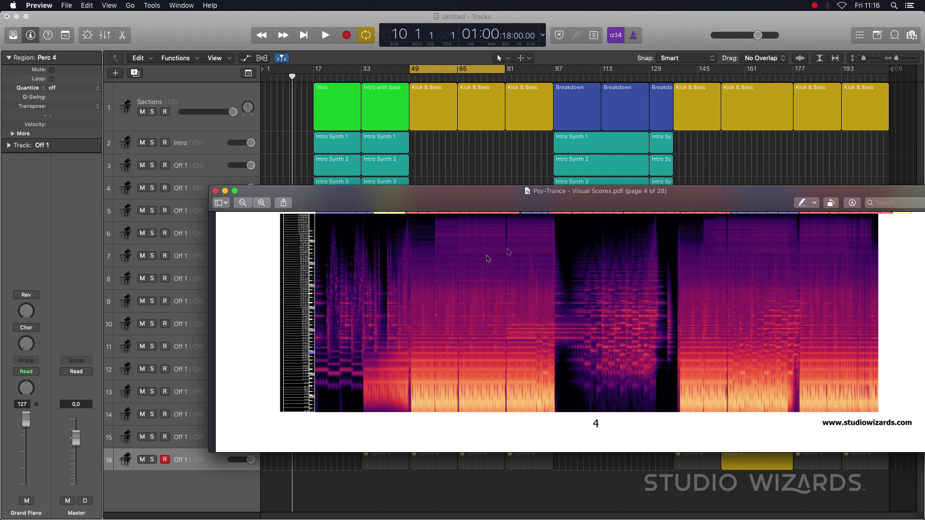
{"action": "key", "text": "super+Tab"}
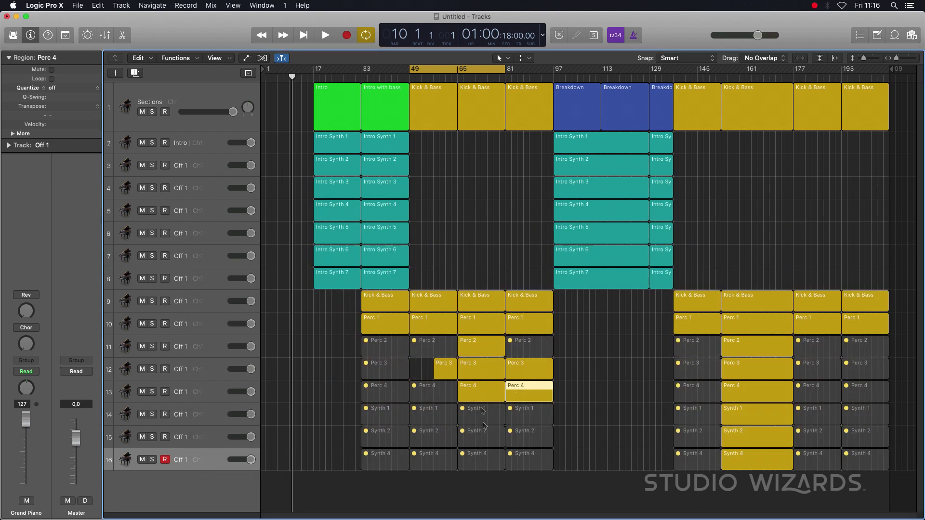
{"action": "left_click", "coordinate": [420, 404]}
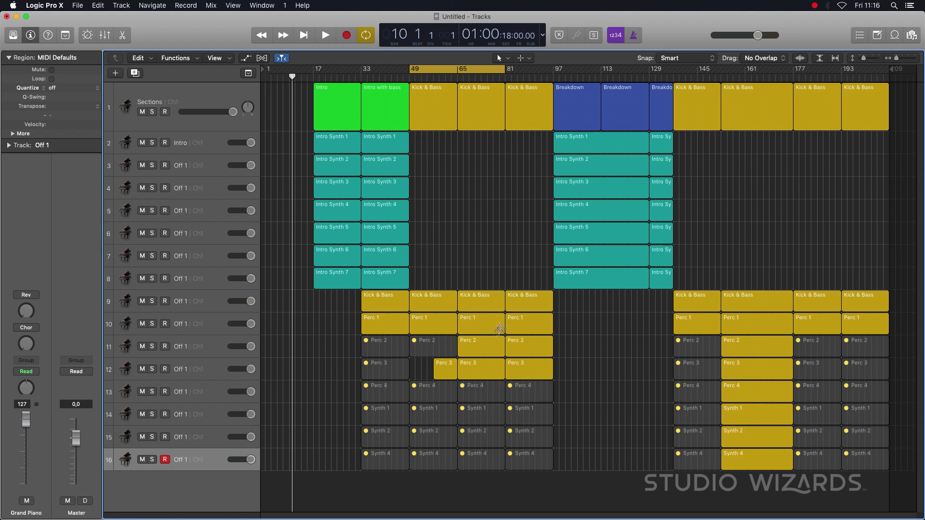
{"action": "key", "text": "super+Tab"}
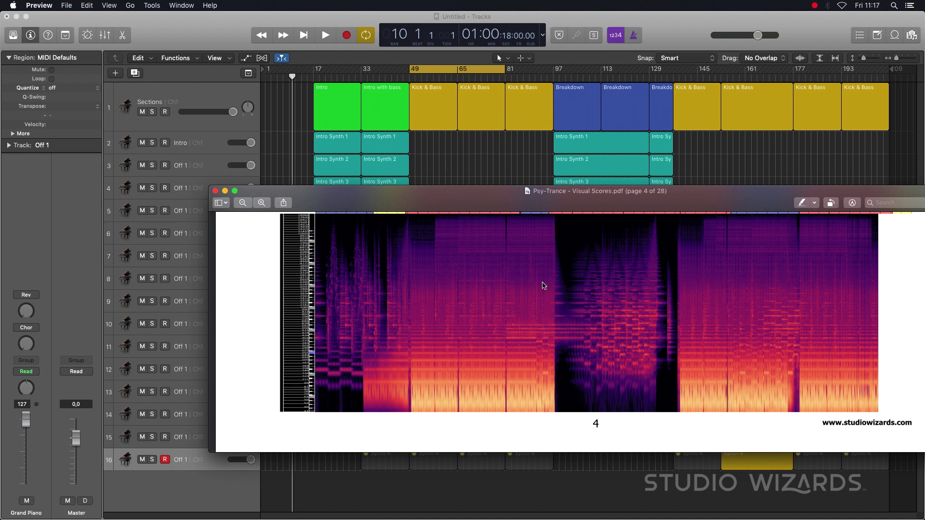
Unmute the bar-81 Synth 1 region and lengthen it into the breakdown toward bar 113
{"action": "key", "text": "super+Tab"}
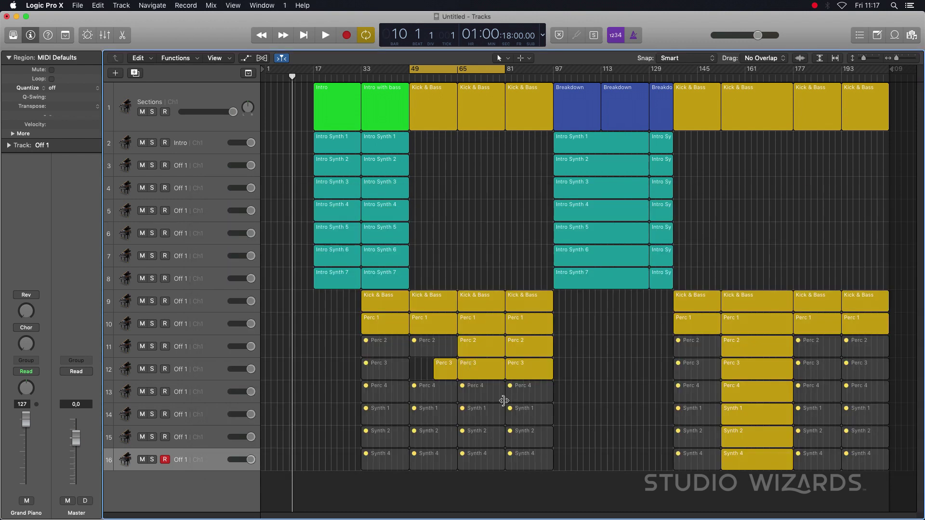
{"action": "key", "text": "super+Tab"}
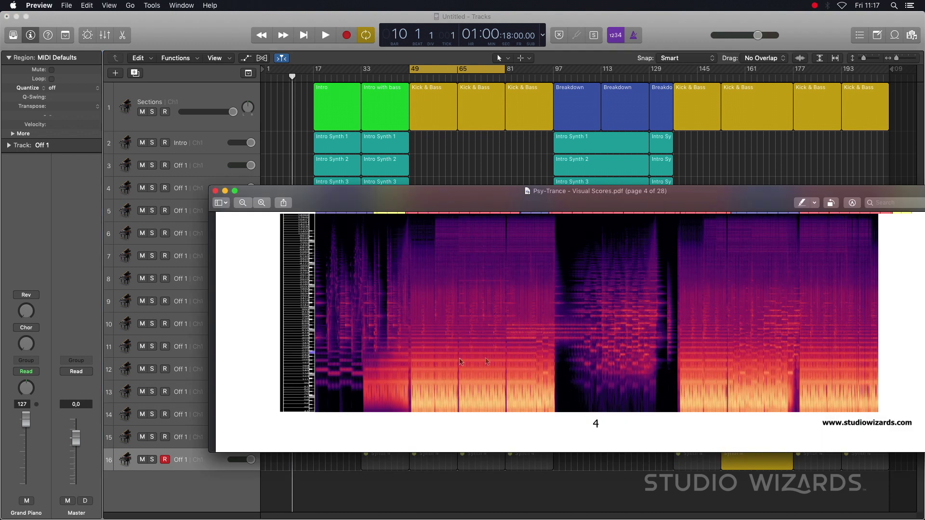
{"action": "key", "text": "super+Tab"}
{"action": "left_click_drag", "start_coordinate": [528, 277], "coordinate": [511, 475]}
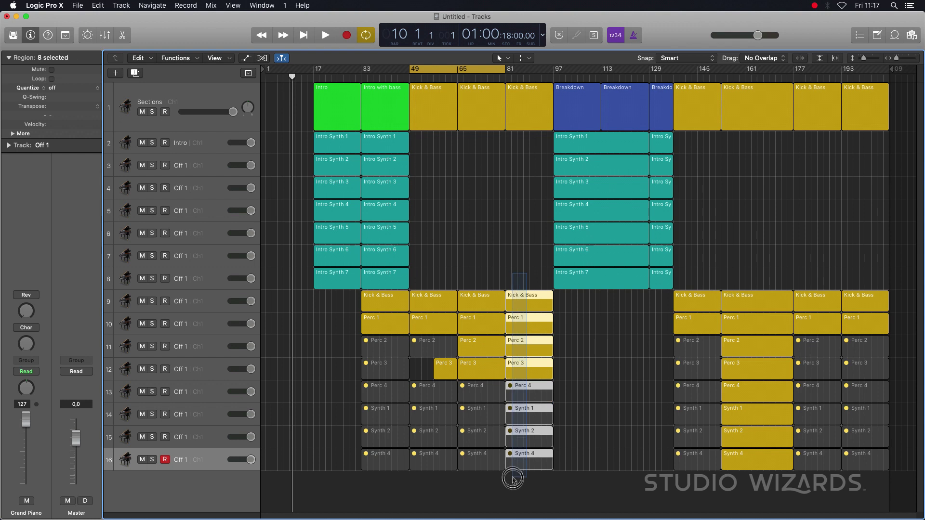
{"action": "left_click", "coordinate": [581, 413]}
{"action": "left_click", "coordinate": [538, 422]}
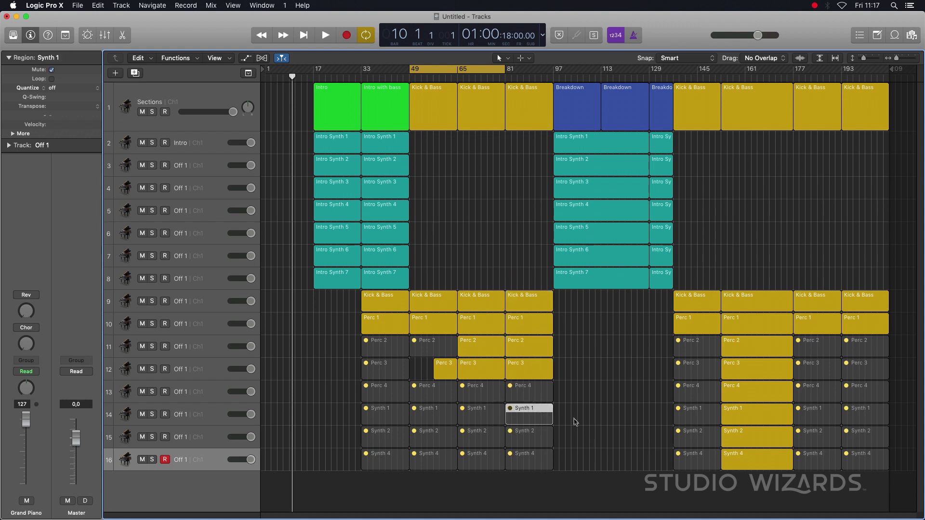
{"action": "key", "text": "m"}
{"action": "left_click", "coordinate": [597, 418]}
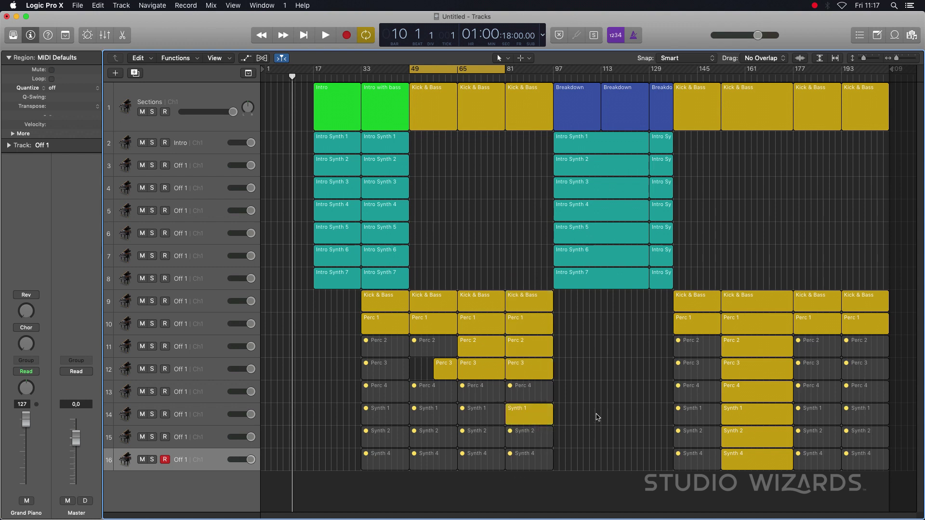
{"action": "left_click", "coordinate": [532, 411]}
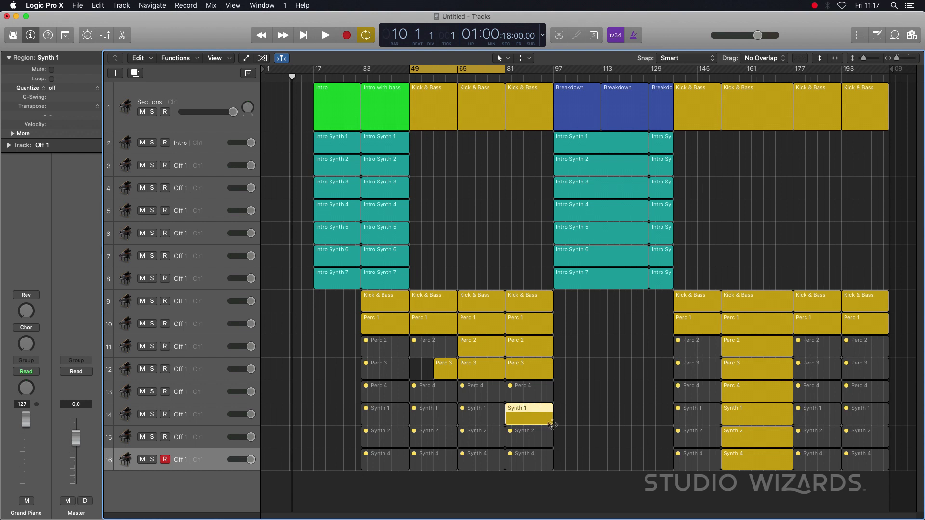
{"action": "left_click_drag", "start_coordinate": [551, 423], "coordinate": [600, 417]}
Lengthen the bar-81 Synth 2 region into the breakdown the same way
{"action": "key", "text": "super+Tab"}
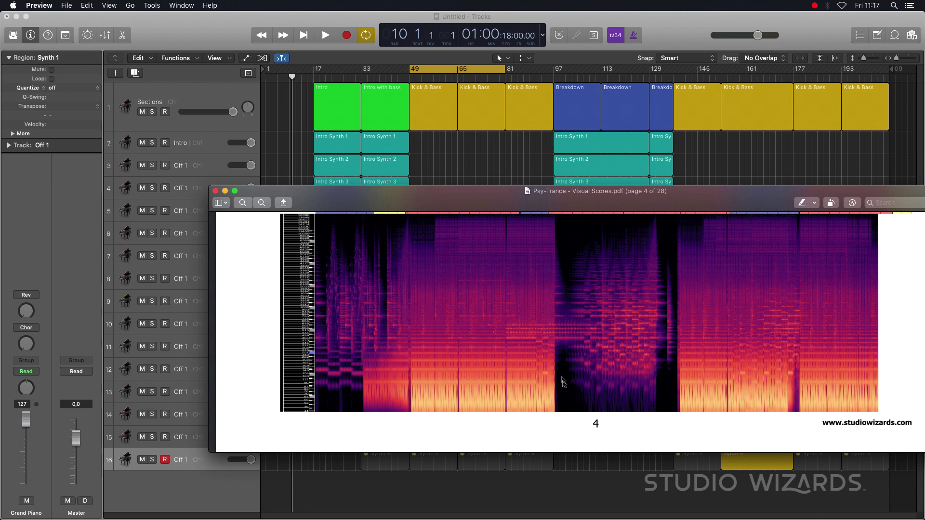
{"action": "key", "text": "super+Tab"}
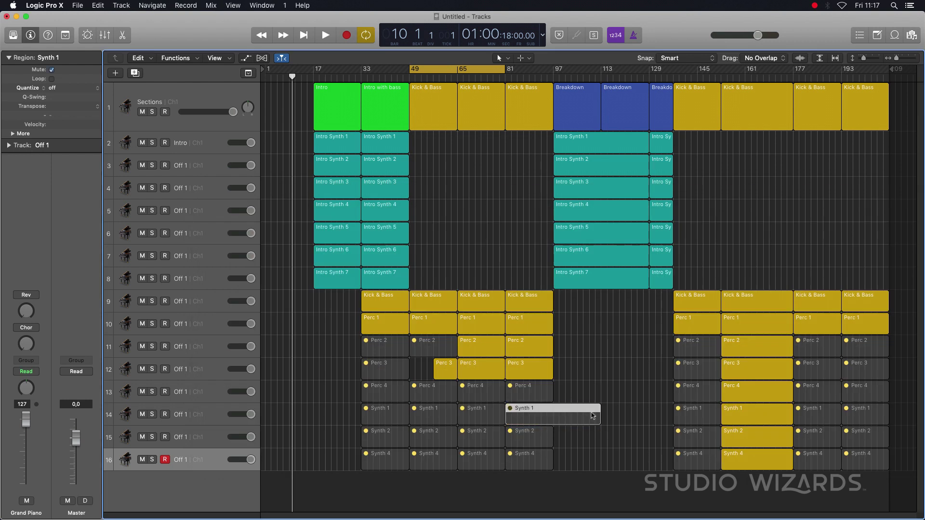
{"action": "left_click", "coordinate": [535, 442]}
{"action": "left_click_drag", "start_coordinate": [550, 442], "coordinate": [599, 438]}
{"action": "key", "text": "super+Tab"}
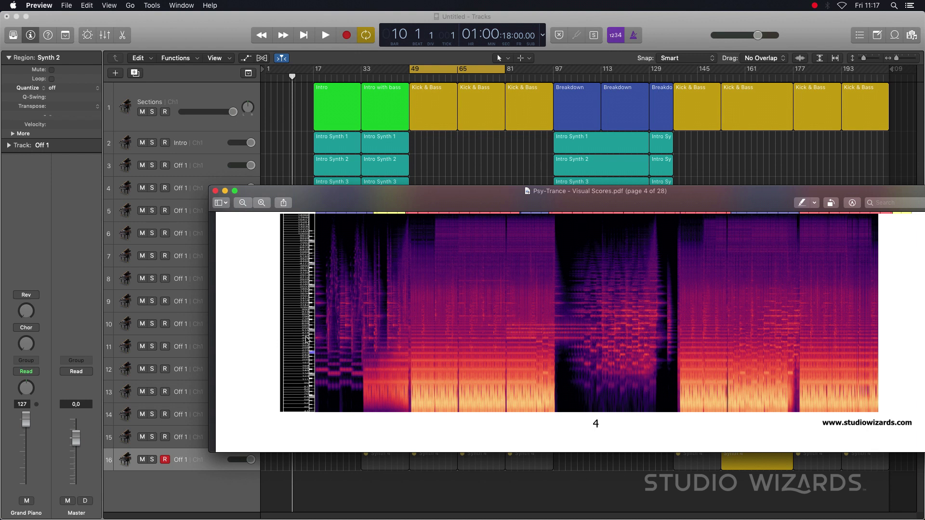
{"action": "key", "text": "super+Tab"}
{"action": "left_click", "coordinate": [547, 439]}
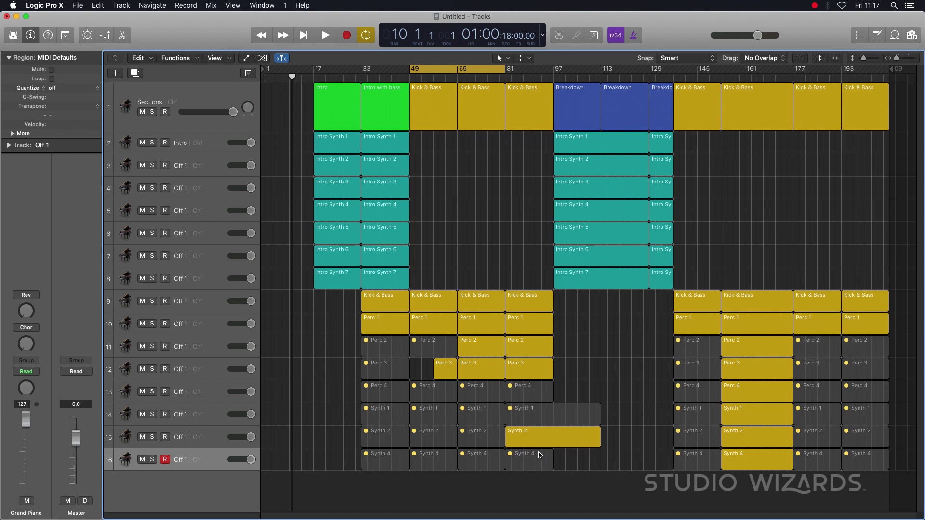
Turn off cycle playback and recheck the reference spectrogram
{"action": "left_click", "coordinate": [470, 69]}
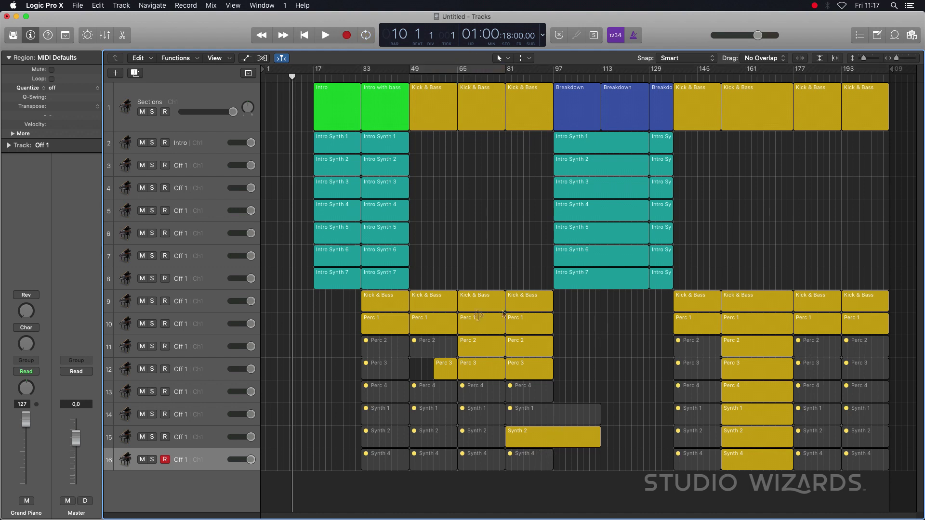
{"action": "key", "text": "super+Tab"}
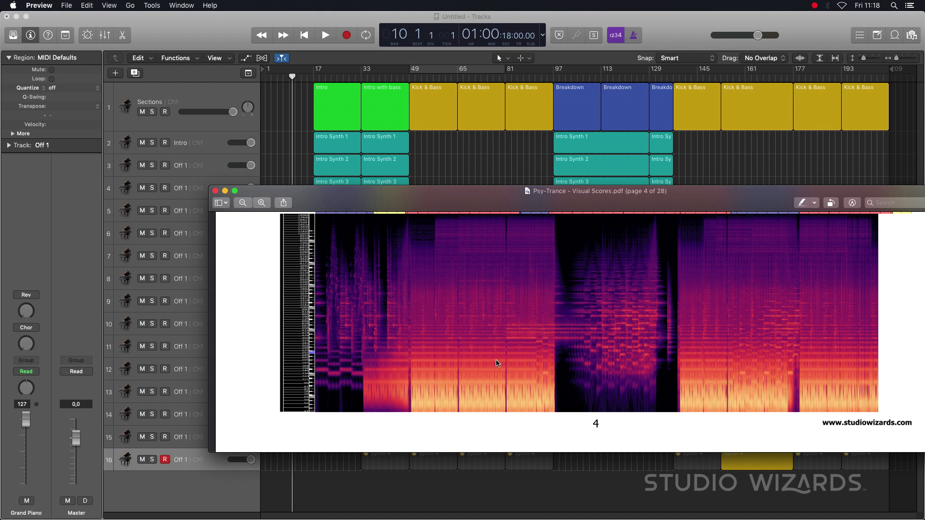
{"action": "key", "text": "super+Tab"}
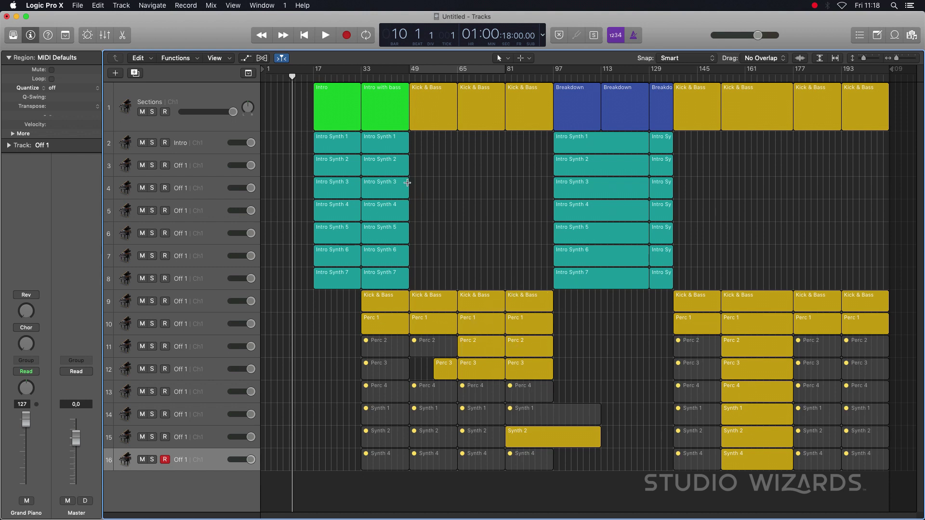
Mute the Intro Synth 1 region at bar 33
{"action": "key", "text": "super+Tab"}
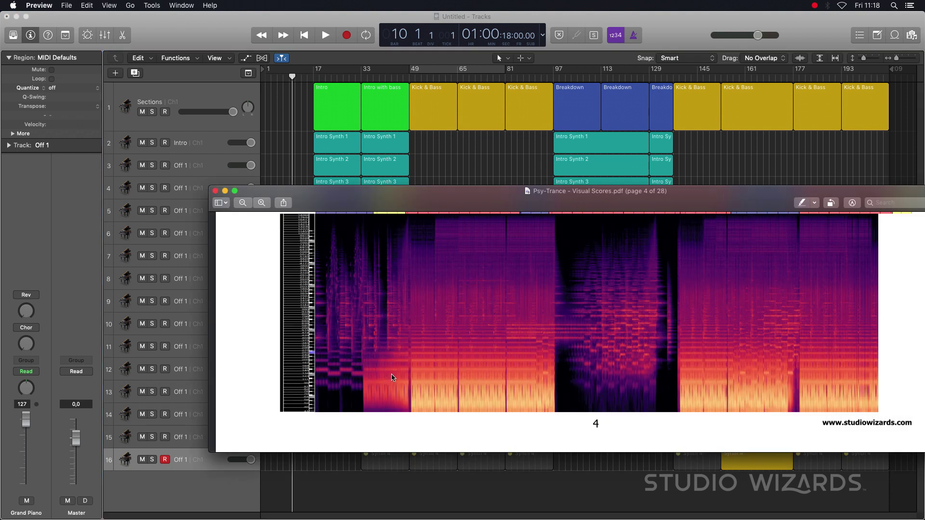
{"action": "key", "text": "super+Tab"}
{"action": "left_click", "coordinate": [389, 144]}
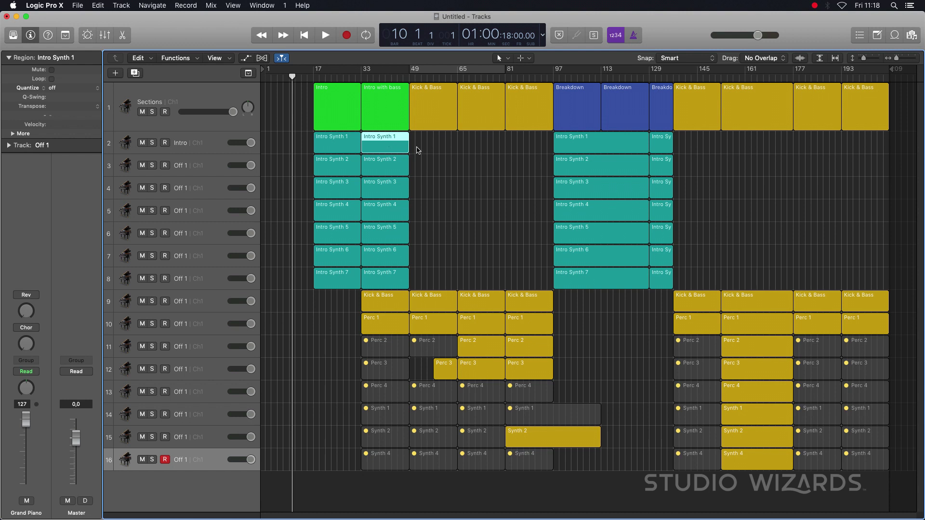
{"action": "key", "text": "ctrl+m"}
{"action": "left_click", "coordinate": [596, 150]}
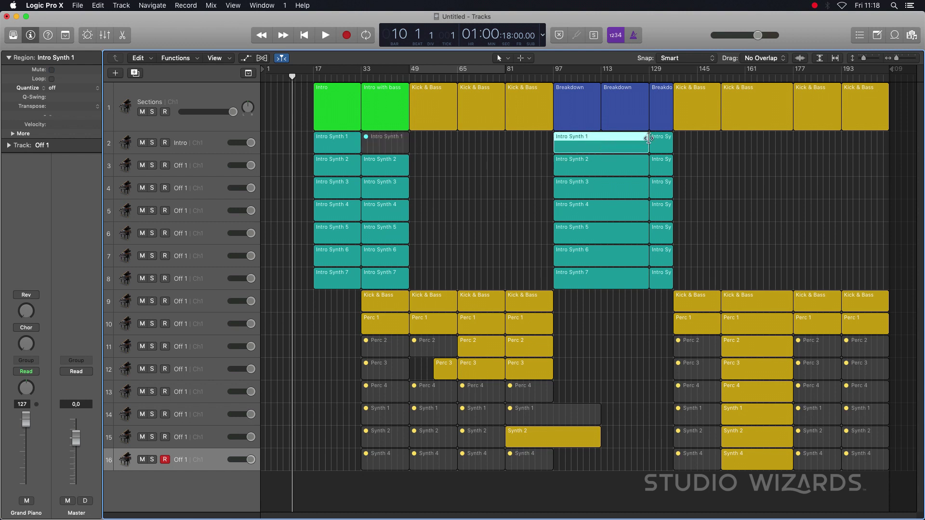
{"action": "key", "text": "super+Tab"}
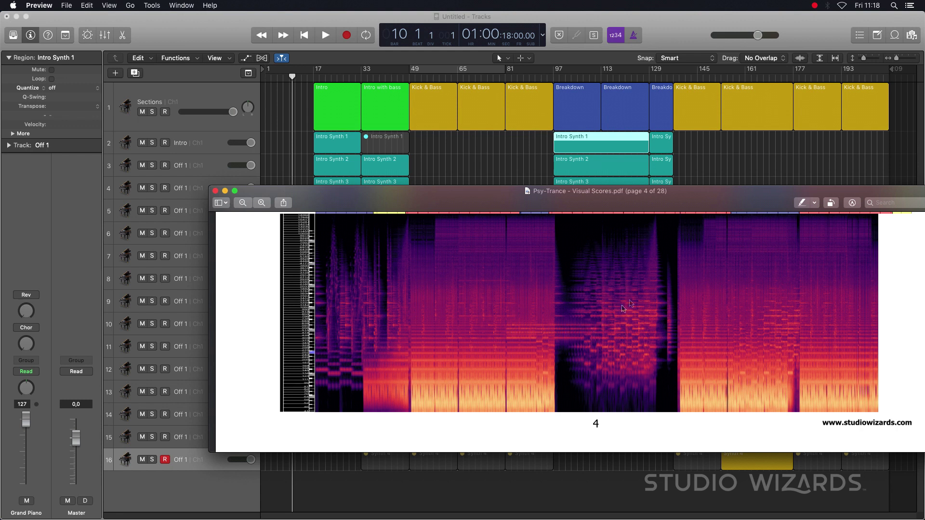
{"action": "key", "text": "super+Tab"}
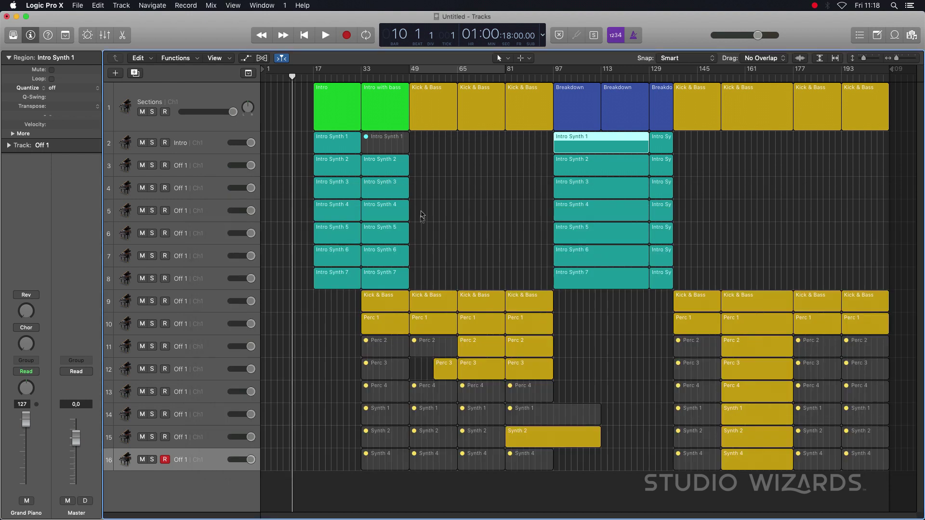
Mute Intro Synth 5–7 at bars 17 and 33 and across the breakdown's first half with the Marquee tool
{"action": "left_click", "coordinate": [426, 231]}
{"action": "left_click_drag", "start_coordinate": [426, 232], "coordinate": [314, 275]}
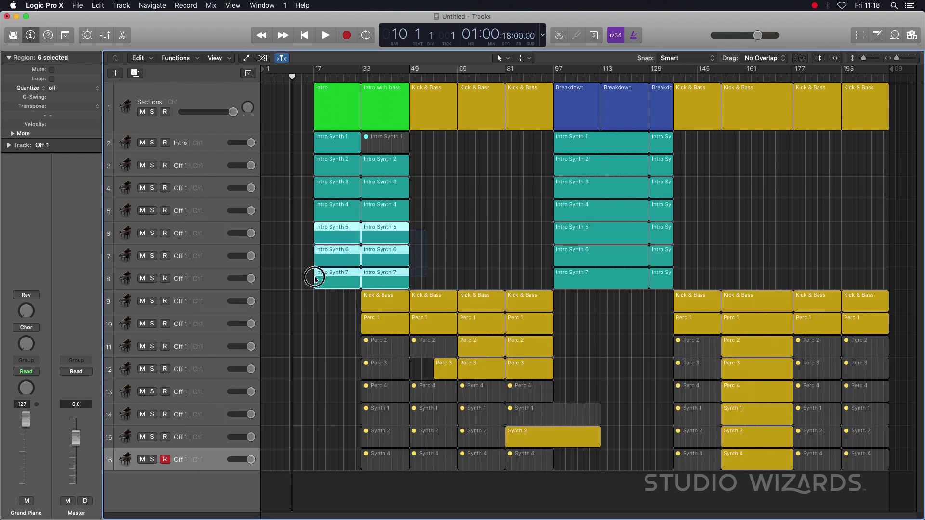
{"action": "key", "text": "ctrl+m"}
{"action": "left_click_drag", "start_coordinate": [543, 230], "coordinate": [646, 286]}
{"action": "right_click", "coordinate": [554, 234]}
{"action": "left_click", "coordinate": [554, 233]}
{"action": "key", "text": "ctrl+m"}
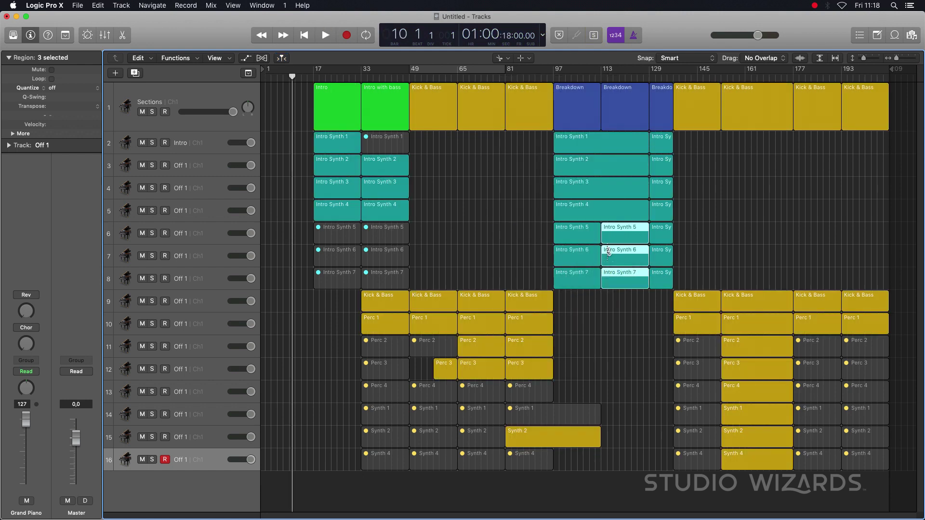
{"action": "key", "text": "super+Tab"}
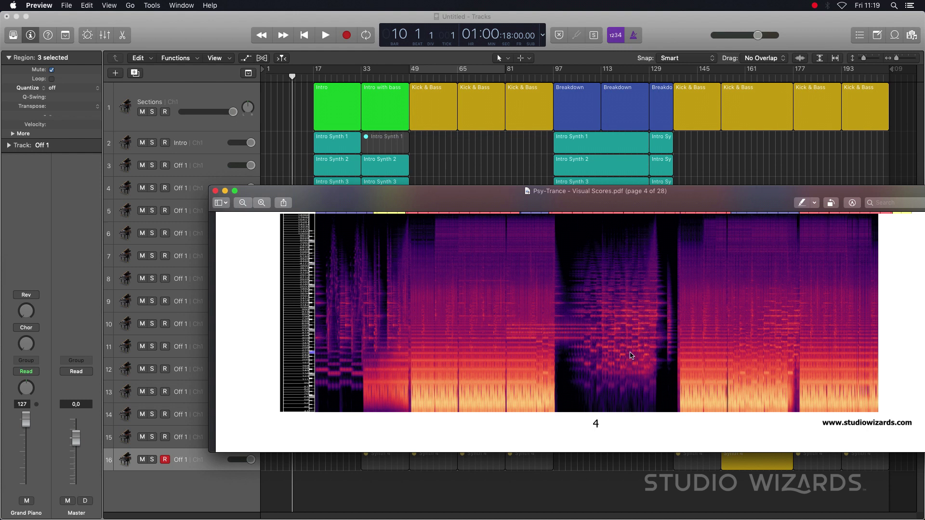
{"action": "key", "text": "super+h"}
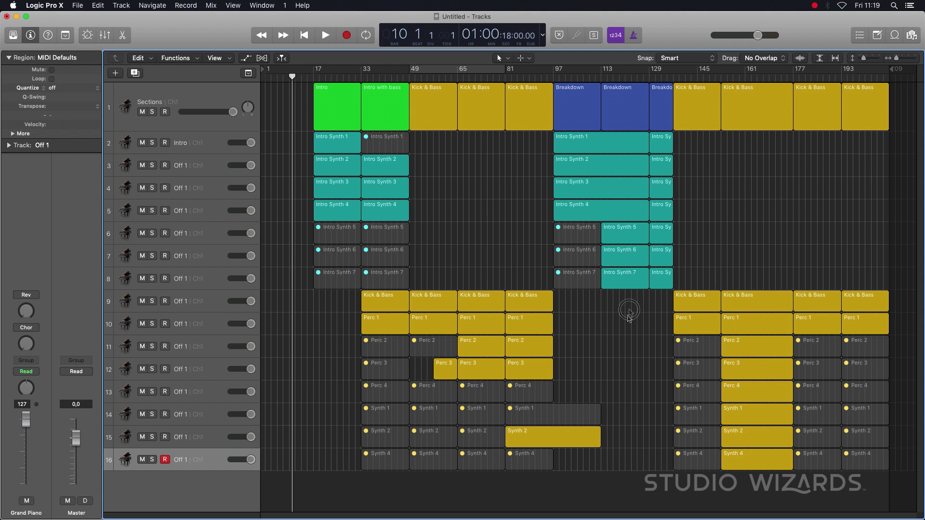
Trim the end-of-breakdown Intro Synth 5–7 regions and shift the three short ones later
{"action": "left_click_drag", "start_coordinate": [630, 310], "coordinate": [661, 242]}
{"action": "key", "text": "super+Tab"}
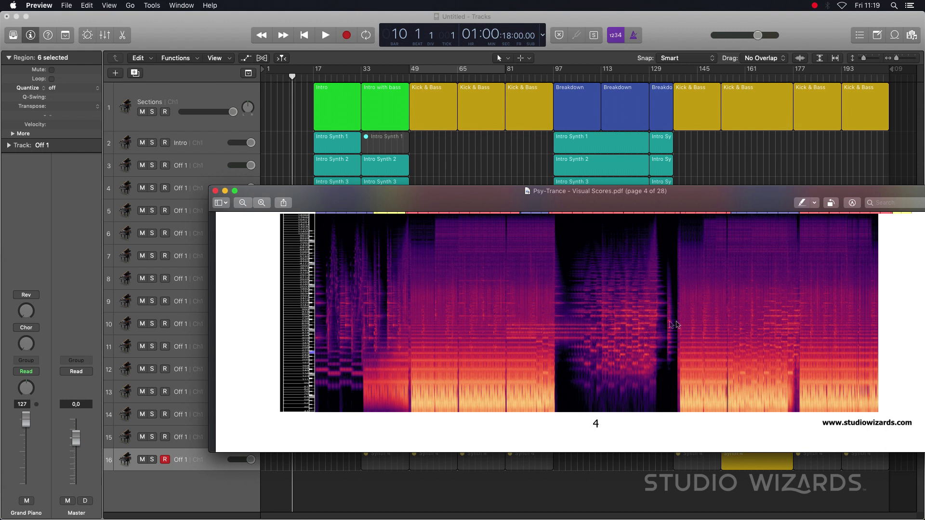
{"action": "left_click", "coordinate": [697, 165]}
{"action": "left_click_drag", "start_coordinate": [667, 212], "coordinate": [659, 211]}
{"action": "left_click", "coordinate": [703, 244]}
{"action": "key", "text": "super+Tab"}
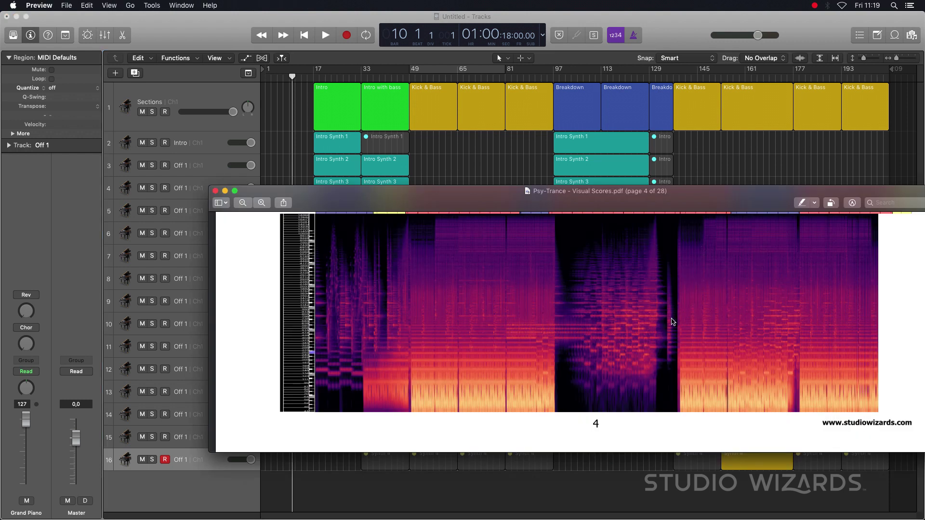
{"action": "key", "text": "super+Tab"}
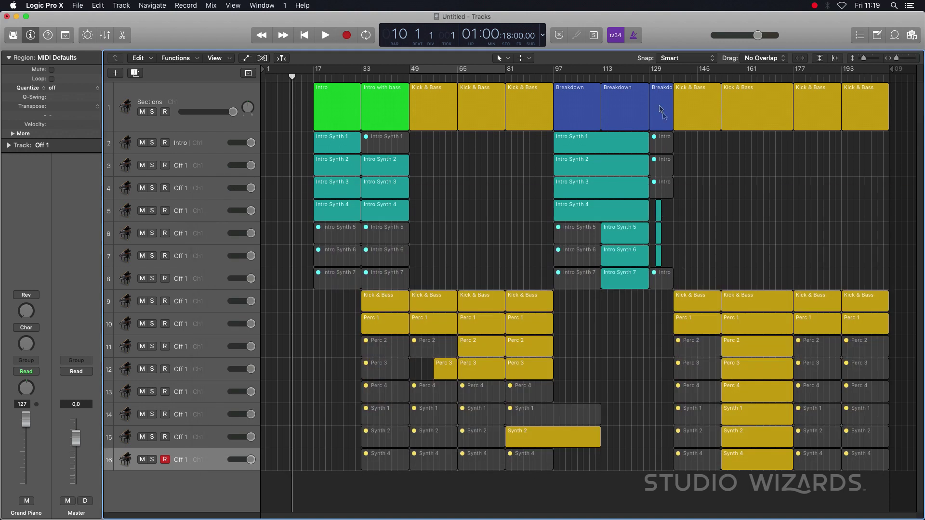
{"action": "left_click_drag", "start_coordinate": [669, 230], "coordinate": [696, 248]}
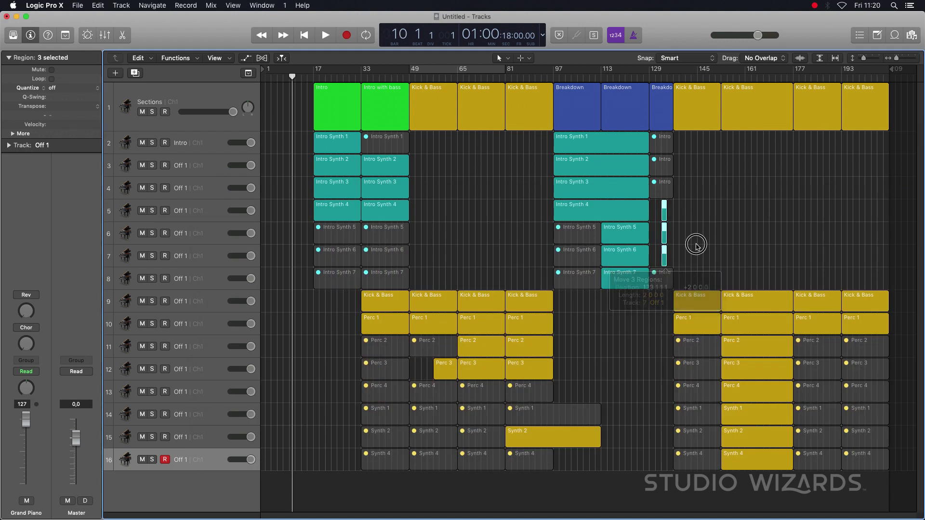
{"action": "left_click", "coordinate": [728, 277]}
{"action": "key", "text": "super+Tab"}
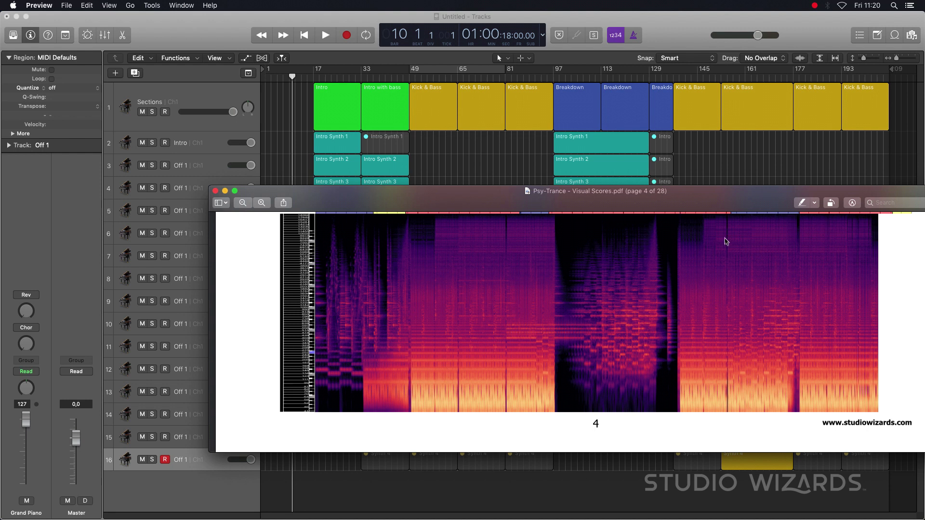
Copy a Perc 3 region into the final section at bar 145
{"action": "key", "text": "super+Tab"}
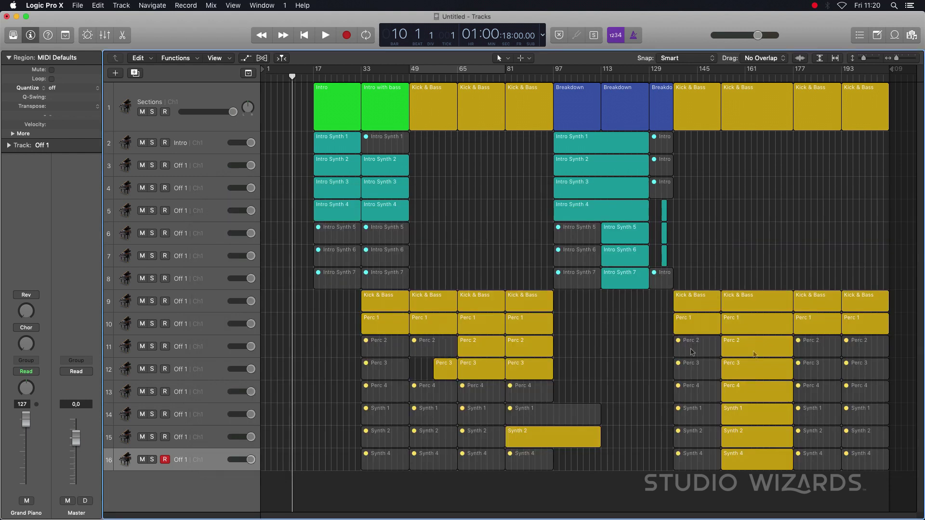
{"action": "left_click_drag", "start_coordinate": [445, 369], "coordinate": [707, 398]}
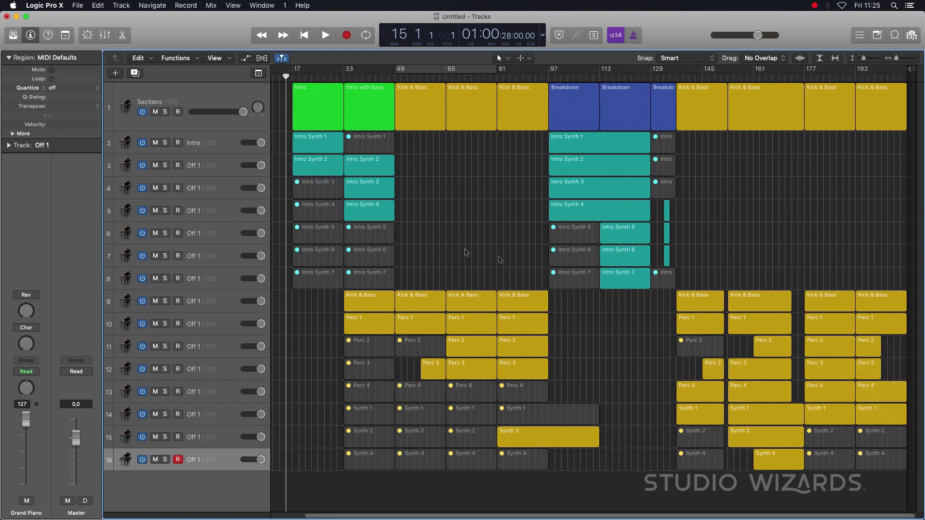
Drag the cycle range from bars 153–177 over to bars 161–185
{"action": "left_click_drag", "start_coordinate": [728, 72], "coordinate": [806, 79]}
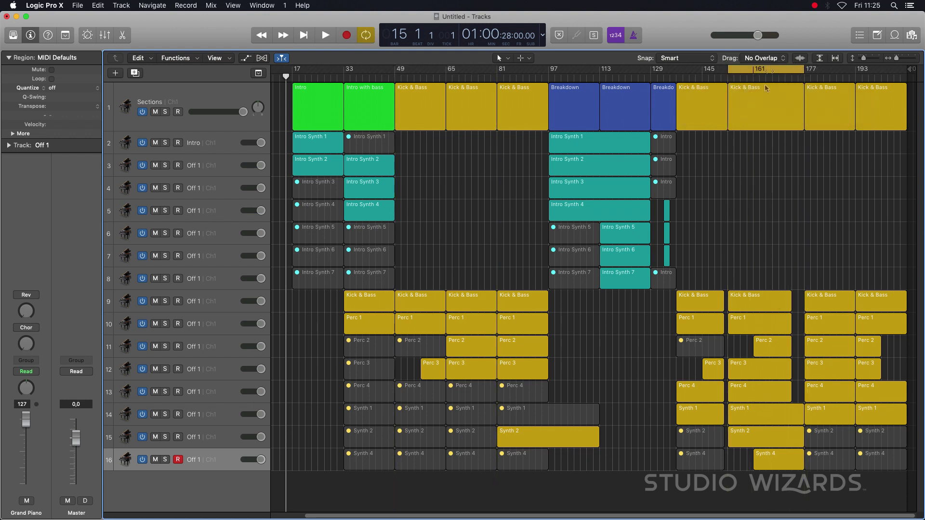
{"action": "left_click_drag", "start_coordinate": [739, 69], "coordinate": [763, 68]}
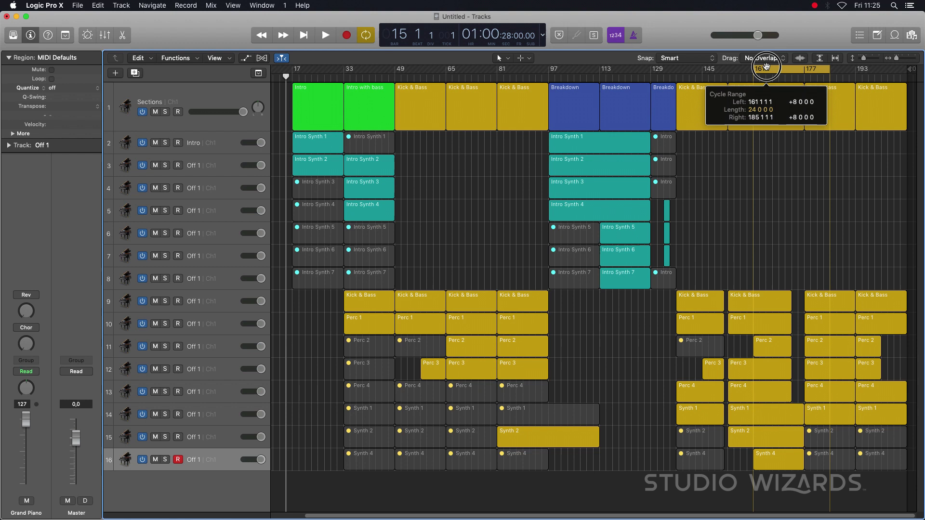
{"action": "left_click_drag", "start_coordinate": [825, 71], "coordinate": [792, 74]}
Select the bar-161 section's parts and change the Perc 2 region's length
{"action": "left_click_drag", "start_coordinate": [753, 220], "coordinate": [792, 481]}
{"action": "left_click_drag", "start_coordinate": [791, 353], "coordinate": [791, 353]}
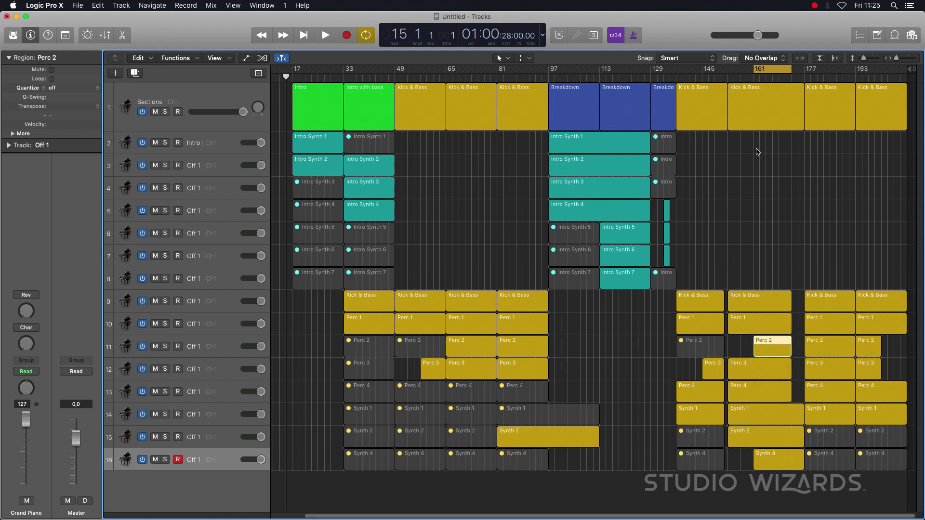
{"action": "left_click_drag", "start_coordinate": [756, 228], "coordinate": [762, 482]}
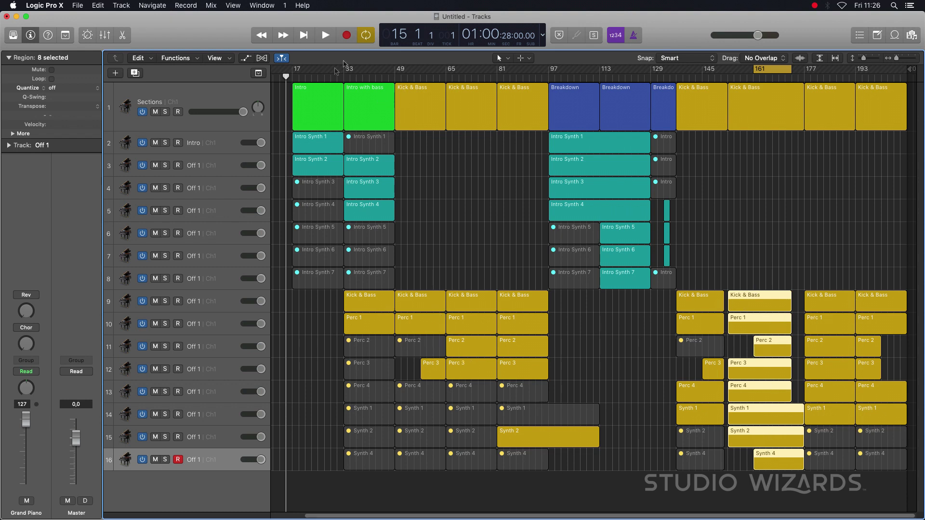
Place the playhead at bar 20, then briefly select and deselect the Synth 1 regions near bar 161
{"action": "left_click", "coordinate": [303, 78]}
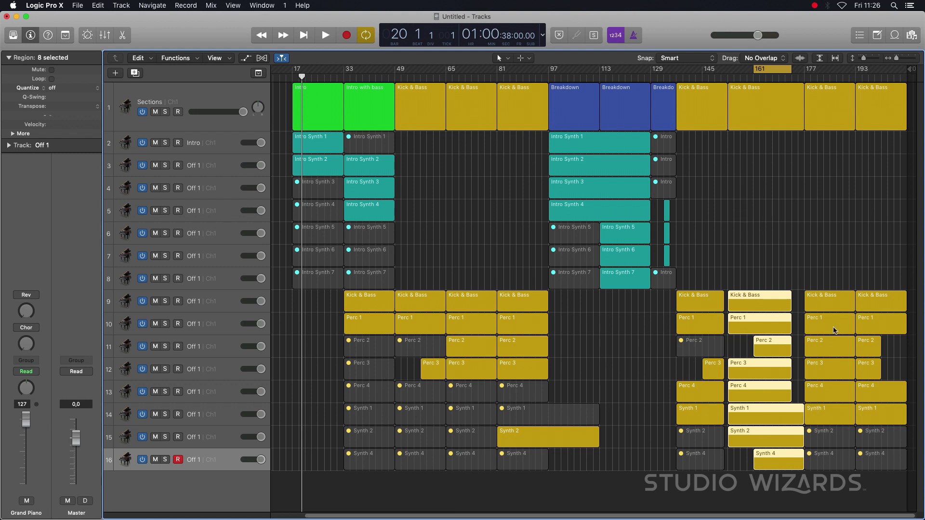
{"action": "left_click", "coordinate": [805, 258]}
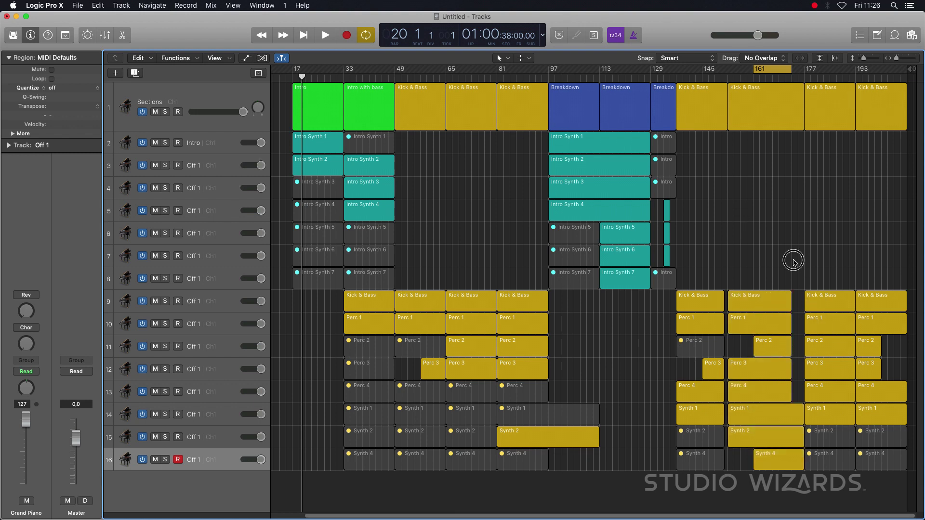
{"action": "left_click_drag", "start_coordinate": [794, 260], "coordinate": [800, 423]}
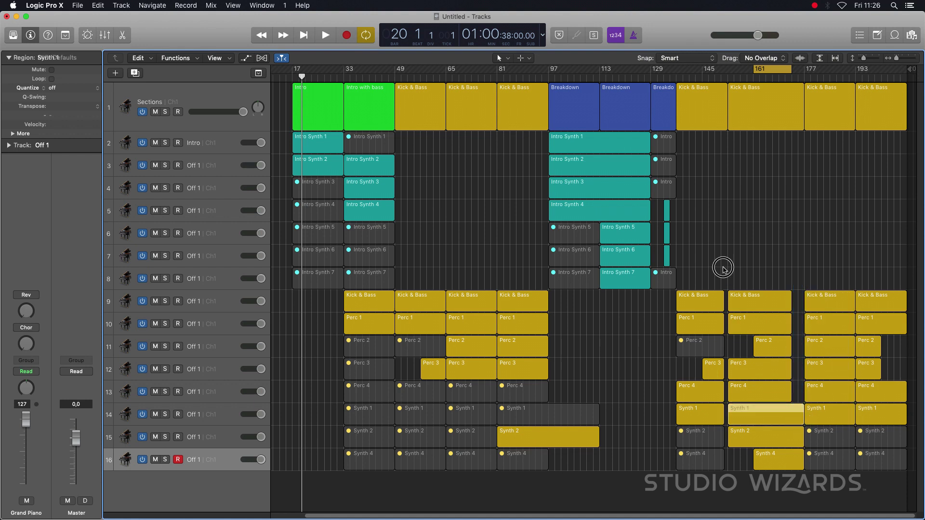
{"action": "left_click_drag", "start_coordinate": [722, 267], "coordinate": [748, 438]}
{"action": "left_click", "coordinate": [520, 210]}
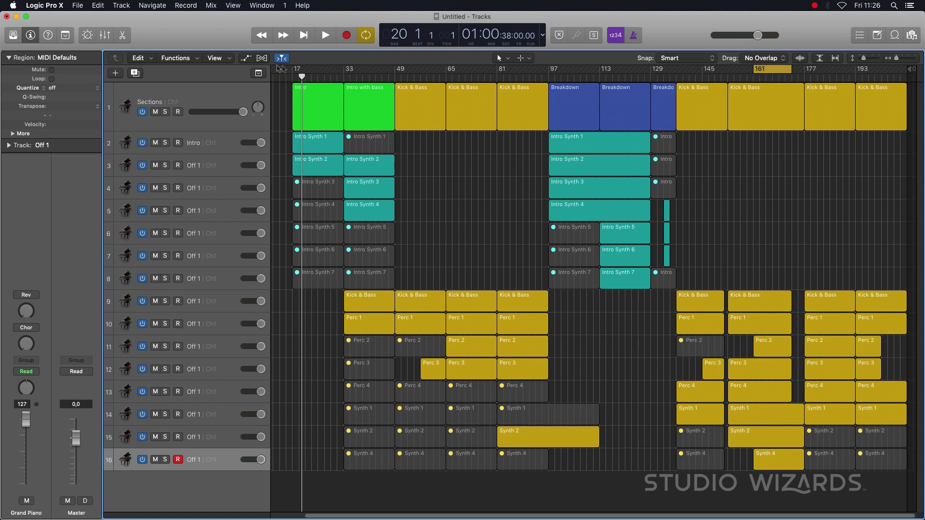
Switch Cycle off after a bar-17 range, then inspect the first Kick & Bass and Synth 2 regions
{"action": "left_click_drag", "start_coordinate": [297, 68], "coordinate": [907, 111]}
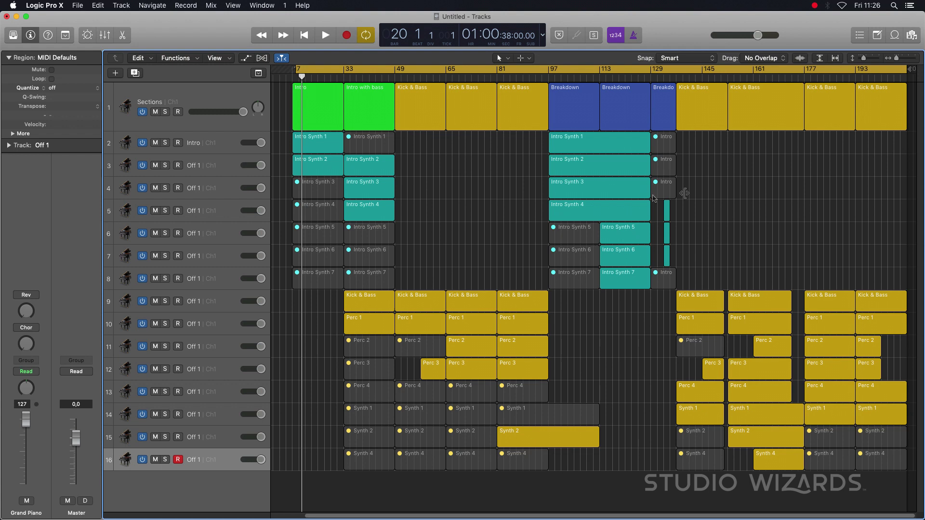
{"action": "left_click", "coordinate": [583, 68]}
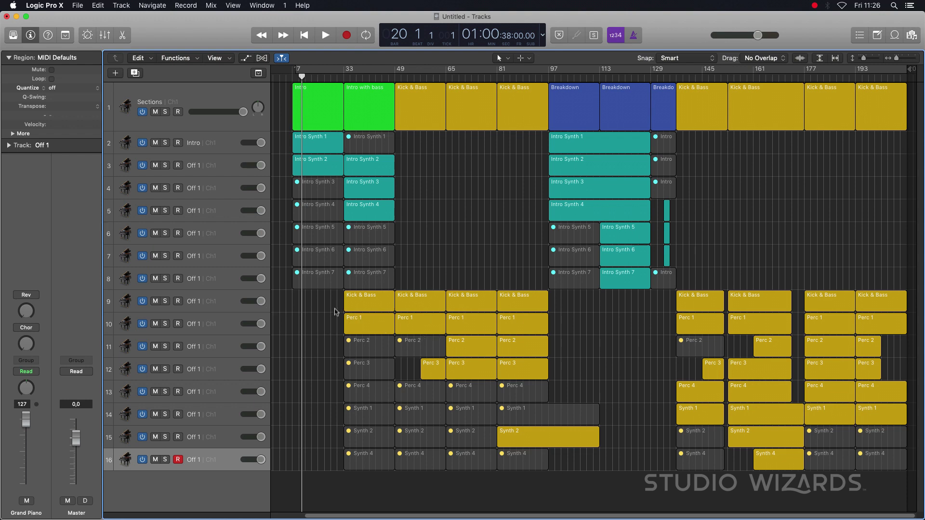
{"action": "left_click_drag", "start_coordinate": [336, 309], "coordinate": [484, 297]}
{"action": "left_click", "coordinate": [530, 437]}
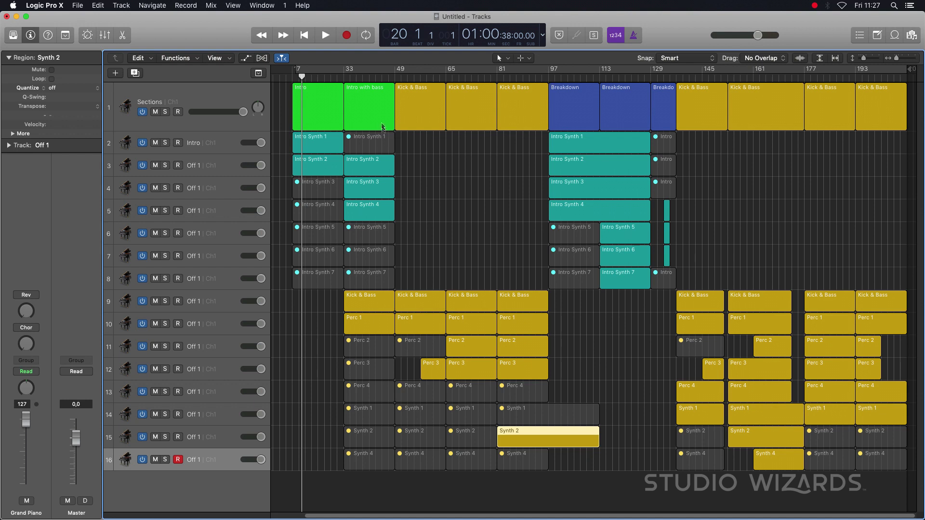
{"action": "left_click", "coordinate": [573, 357]}
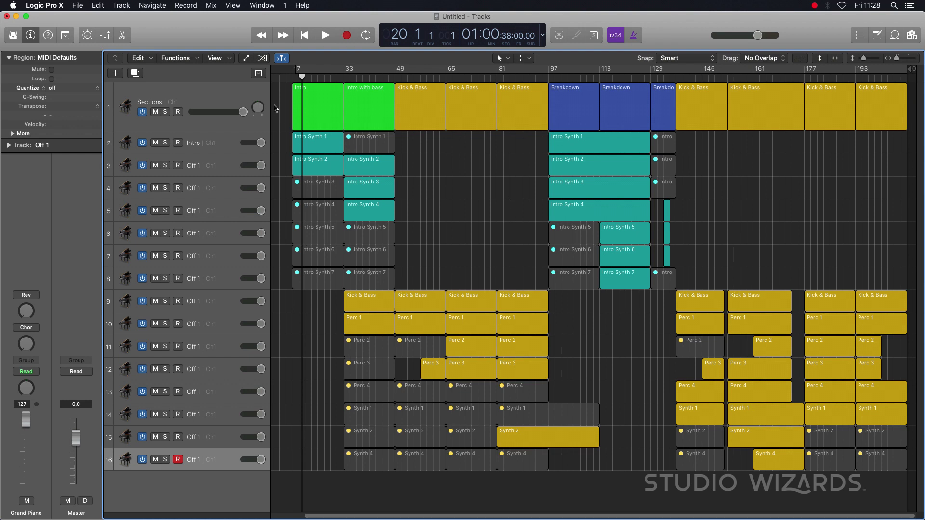
Delete all section-label regions and then the empty Sections track
{"action": "key", "text": "shift+f"}
{"action": "key", "text": "Delete"}
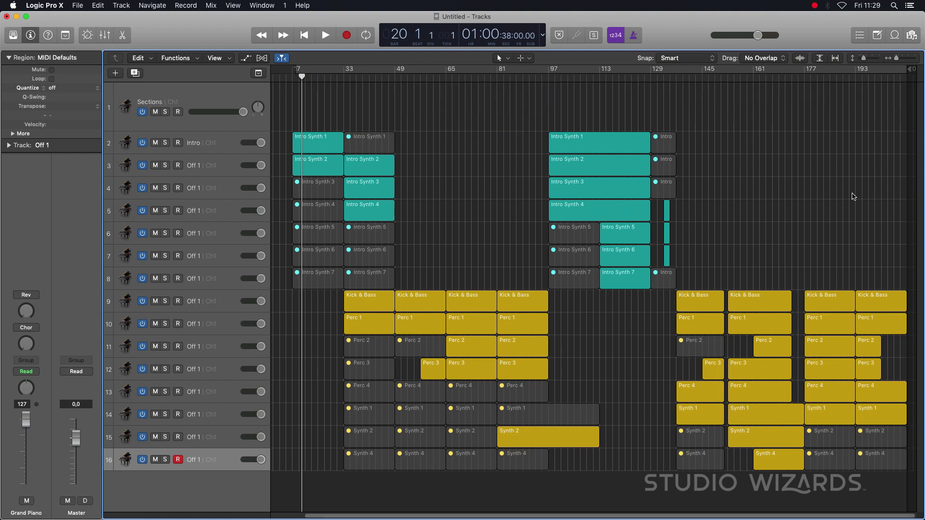
{"action": "left_click", "coordinate": [234, 105]}
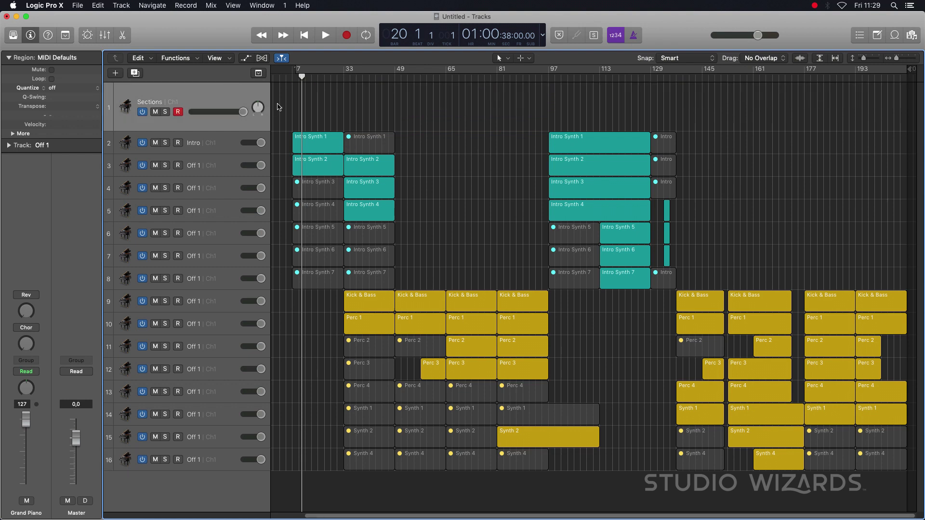
{"action": "key", "text": "super+BackSpace"}
Scrub and play the song from the start, then park the playhead at bar 16
{"action": "left_click", "coordinate": [280, 76]}
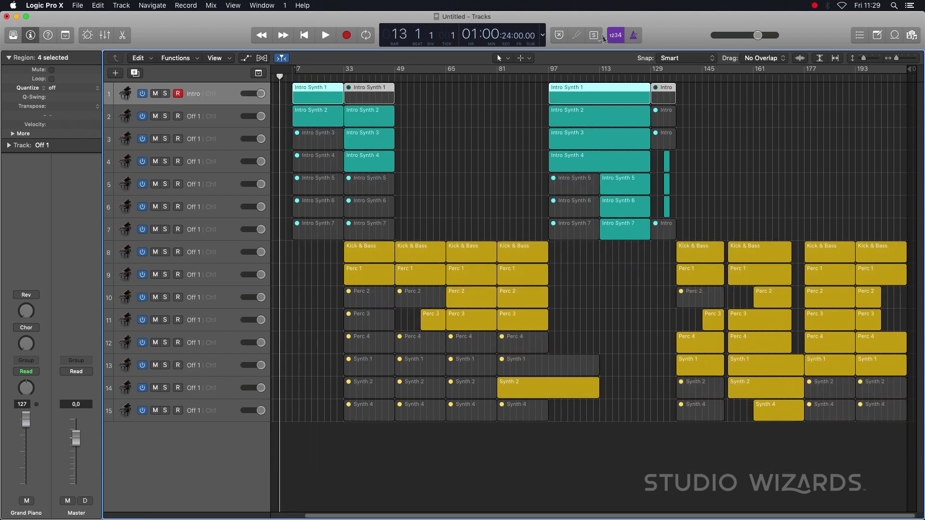
{"action": "left_click_drag", "start_coordinate": [299, 76], "coordinate": [908, 93]}
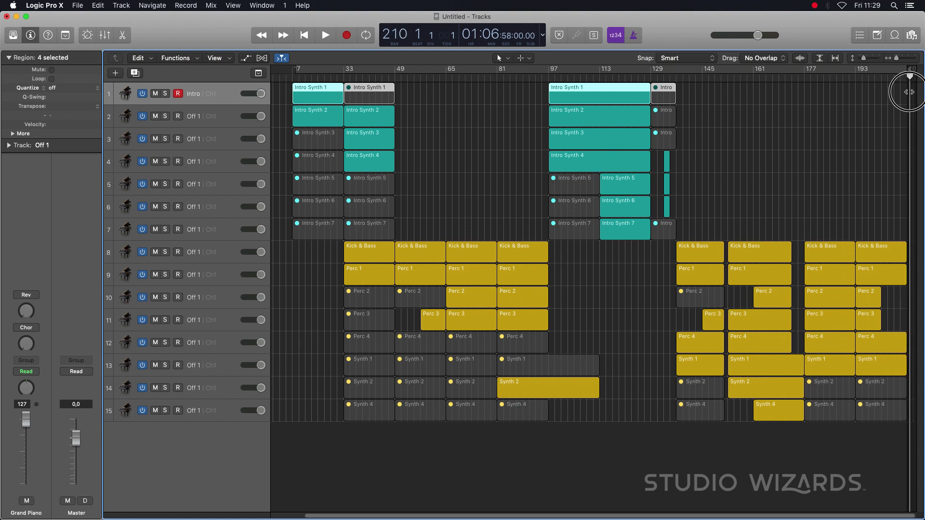
{"action": "left_click", "coordinate": [261, 35]}
{"action": "left_click", "coordinate": [325, 35]}
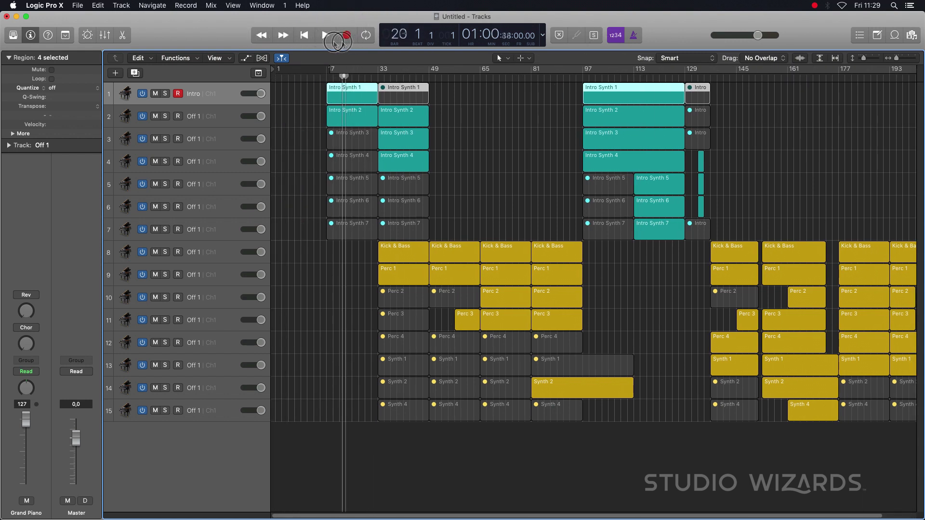
{"action": "left_click_drag", "start_coordinate": [343, 76], "coordinate": [906, 78]}
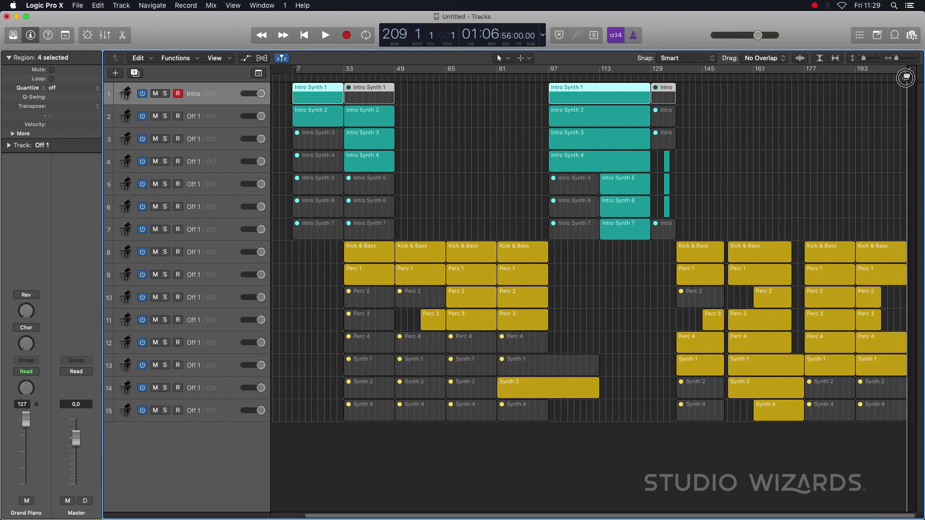
{"action": "left_click", "coordinate": [290, 77]}
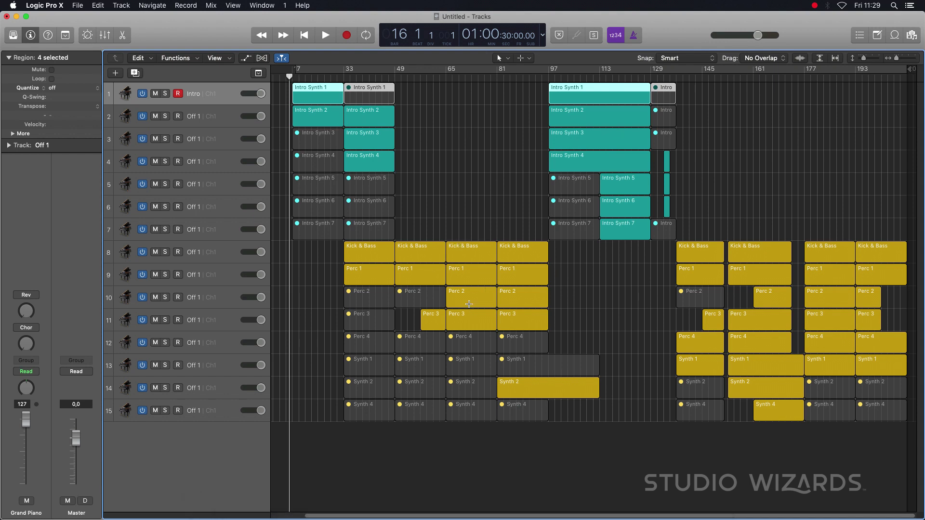
{"action": "left_click", "coordinate": [579, 343]}
{"action": "key", "text": "super+Tab"}
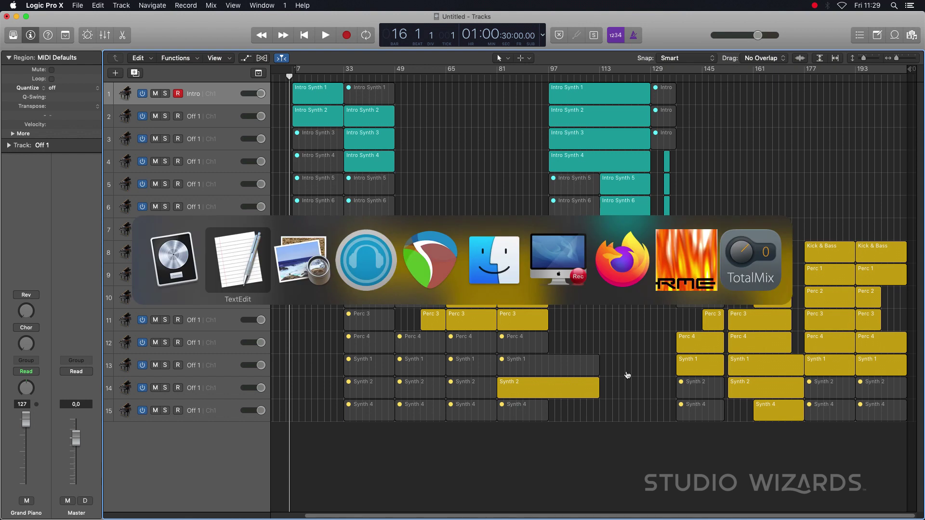
{"action": "key", "text": "super+Tab"}
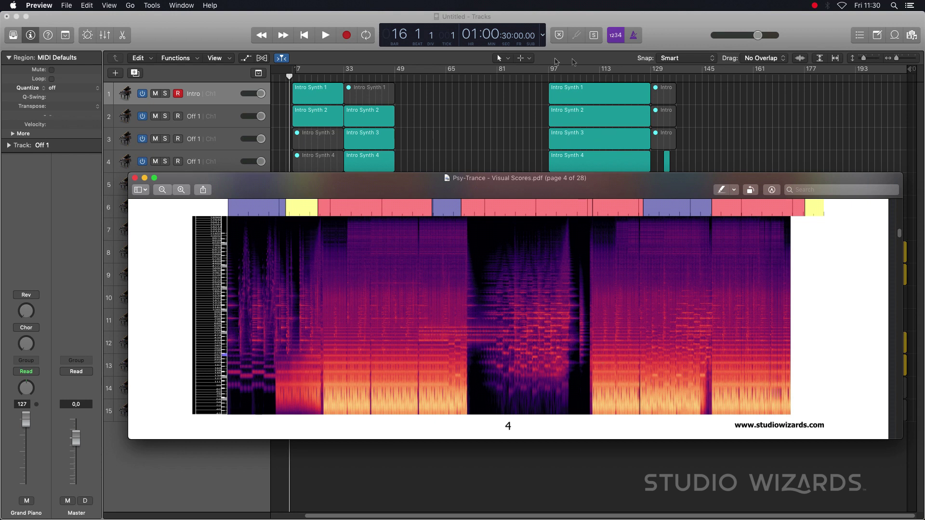
{"action": "key", "text": "super+Tab"}
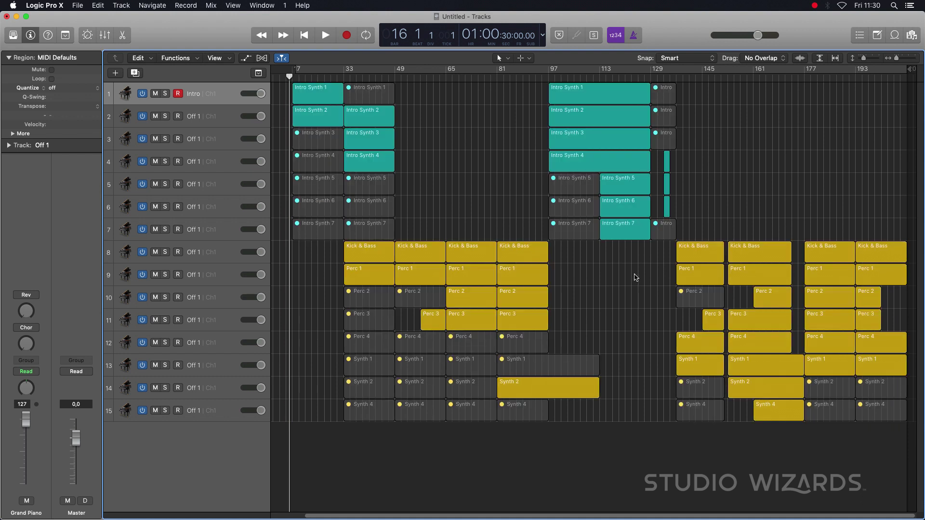
{"action": "left_click_drag", "start_coordinate": [755, 223], "coordinate": [786, 446]}
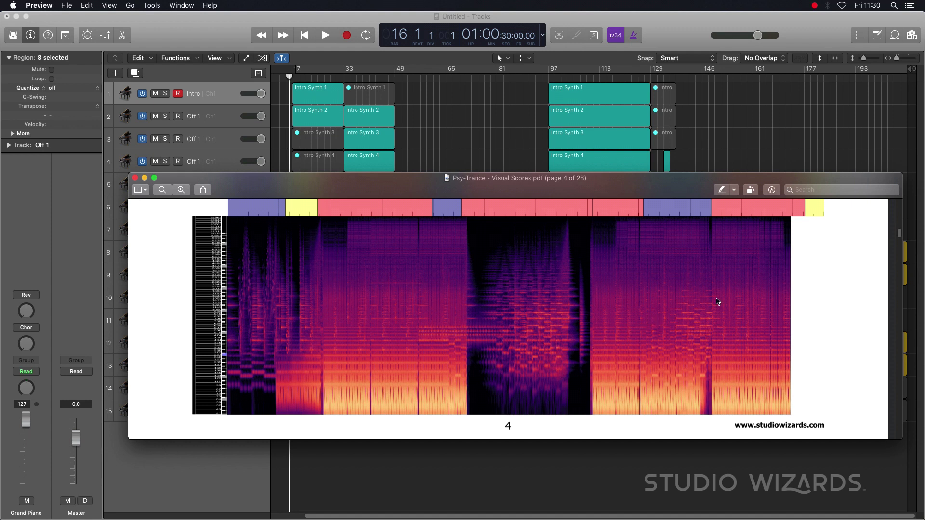
{"action": "left_click", "coordinate": [323, 302]}
{"action": "left_click", "coordinate": [450, 133]}
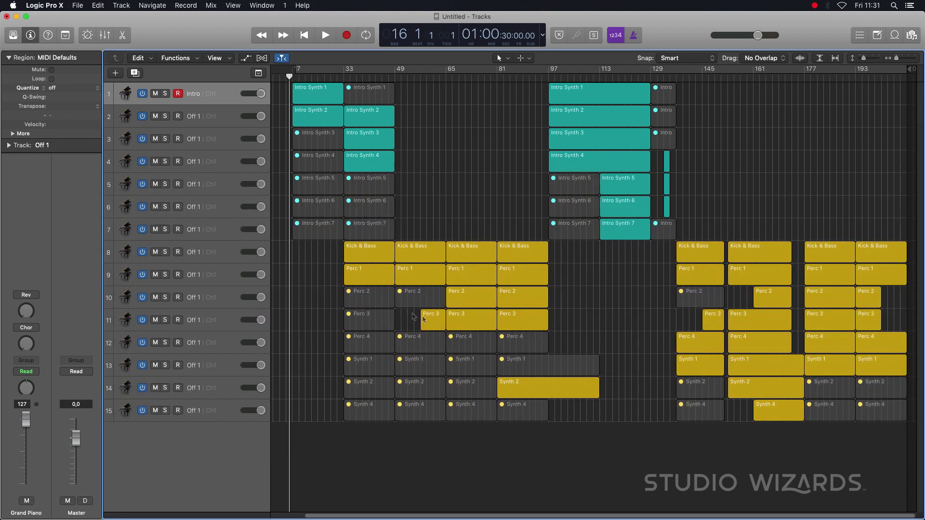
Compare against the reference spectrogram in Preview, then come back to the Logic arrangement
{"action": "key", "text": "super+Tab"}
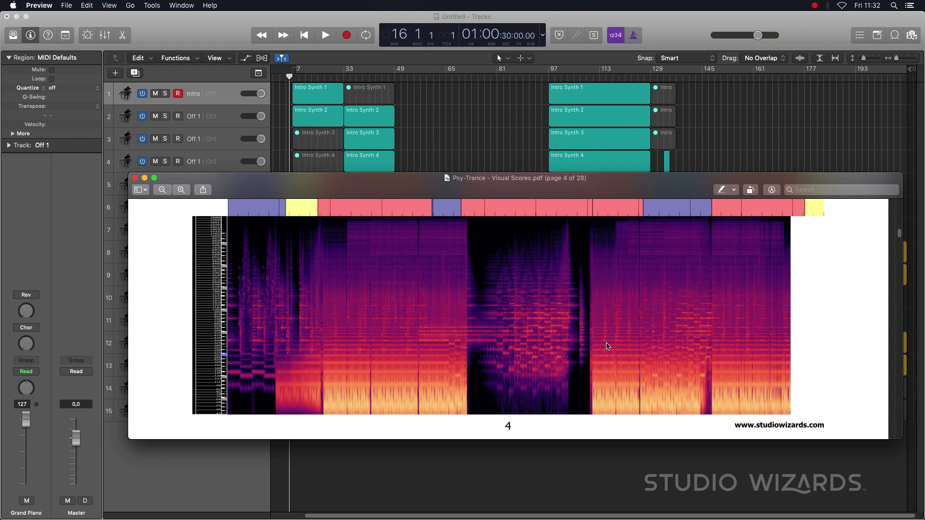
{"action": "left_click", "coordinate": [672, 30]}
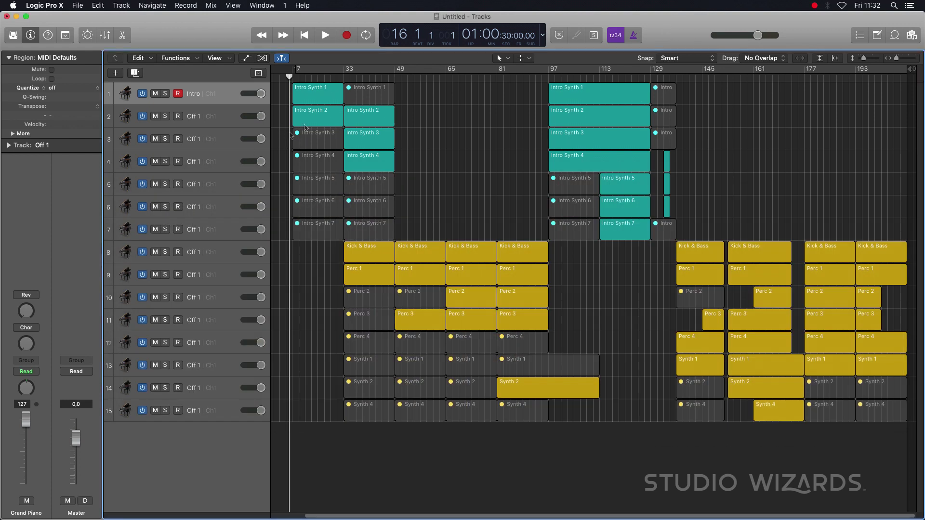